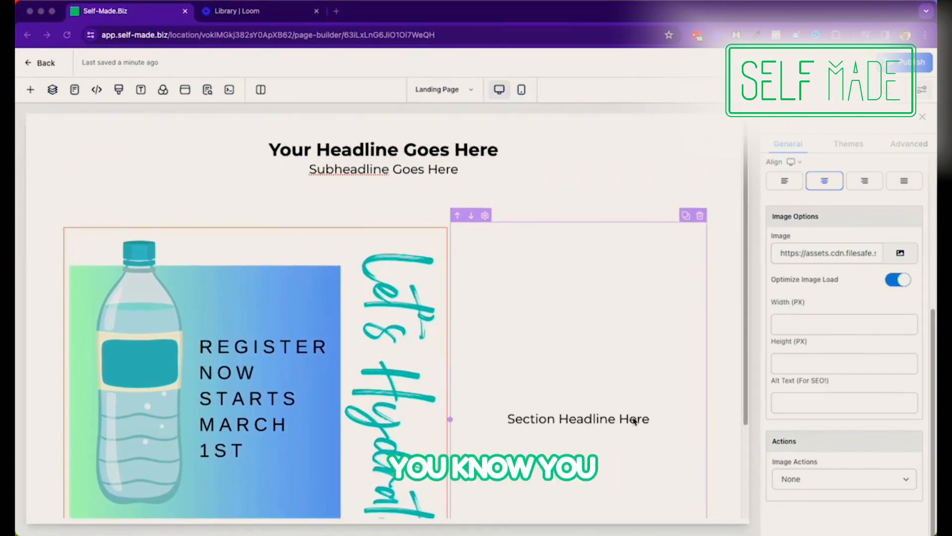
Replace the placeholder section headline beside the water bottle image with "Enter Your Details Below To Register".
left_click(589, 421)
double_click(535, 419)
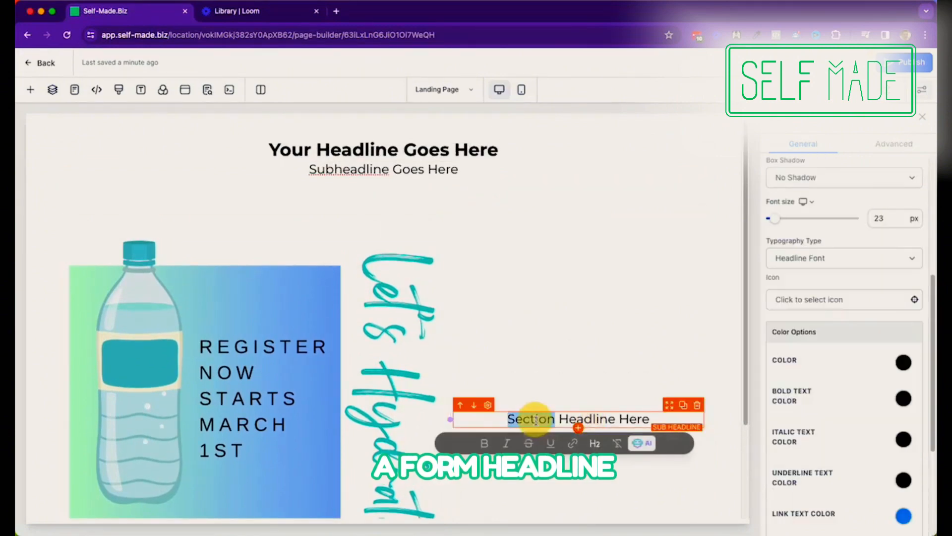
type("Form")
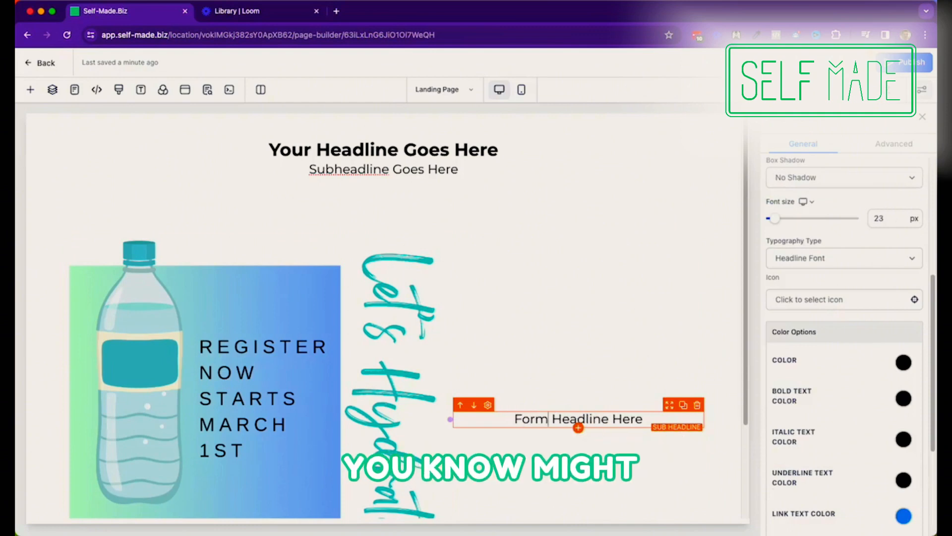
triple_click(546, 416)
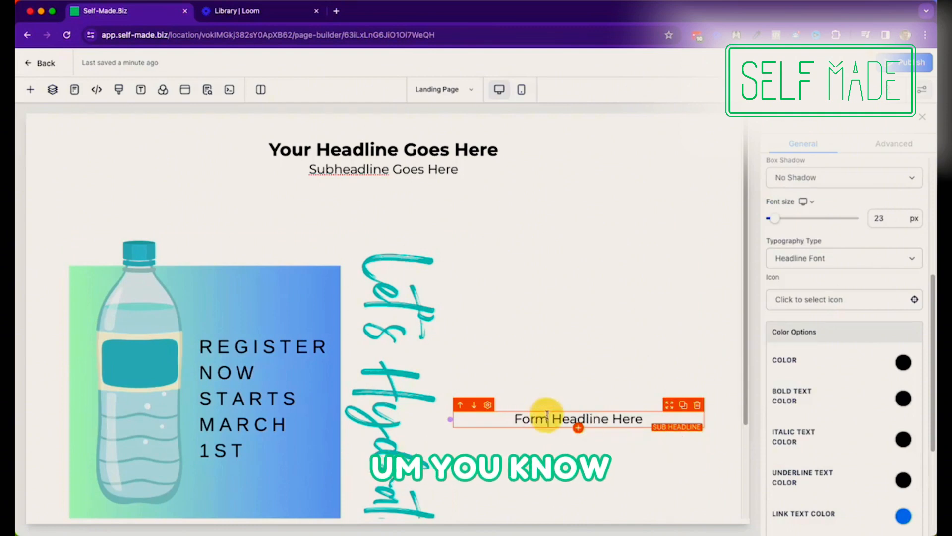
type("Ent")
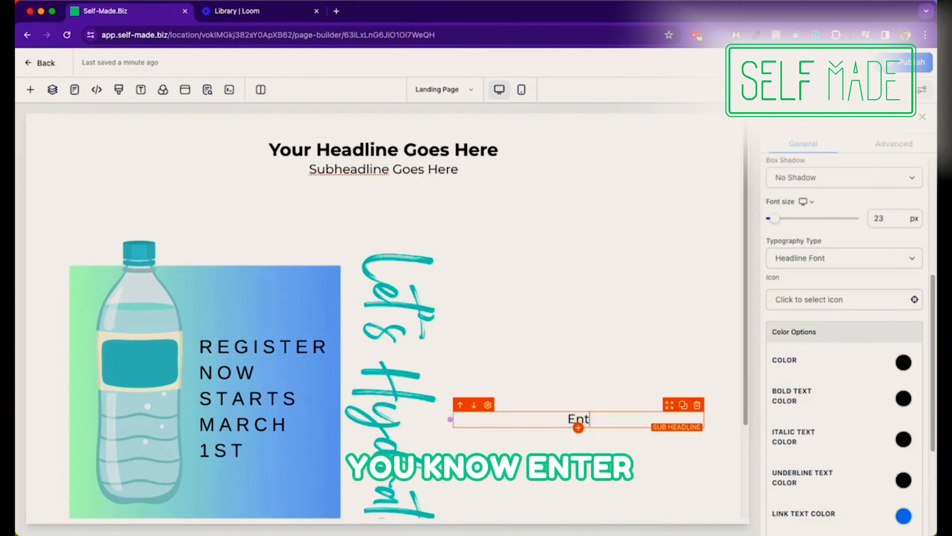
type("er Yourt De")
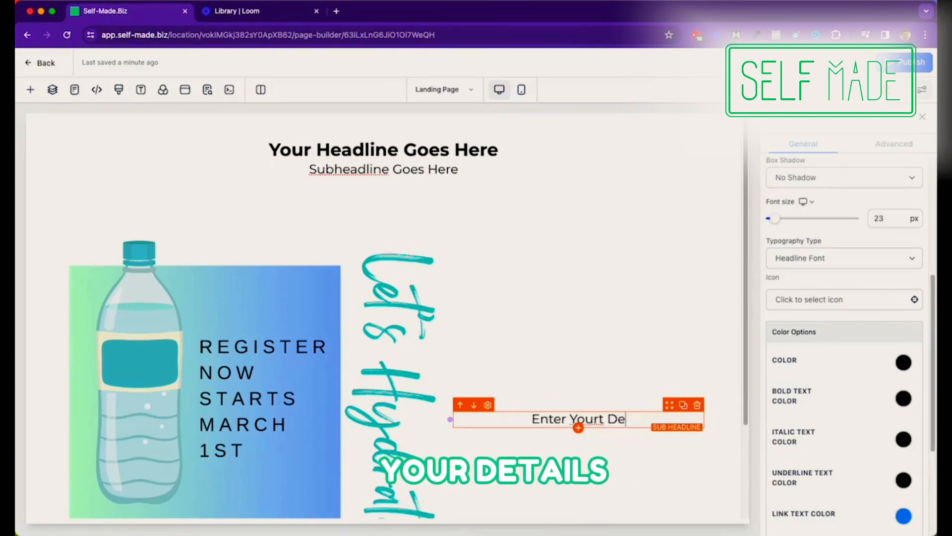
type("tails Below")
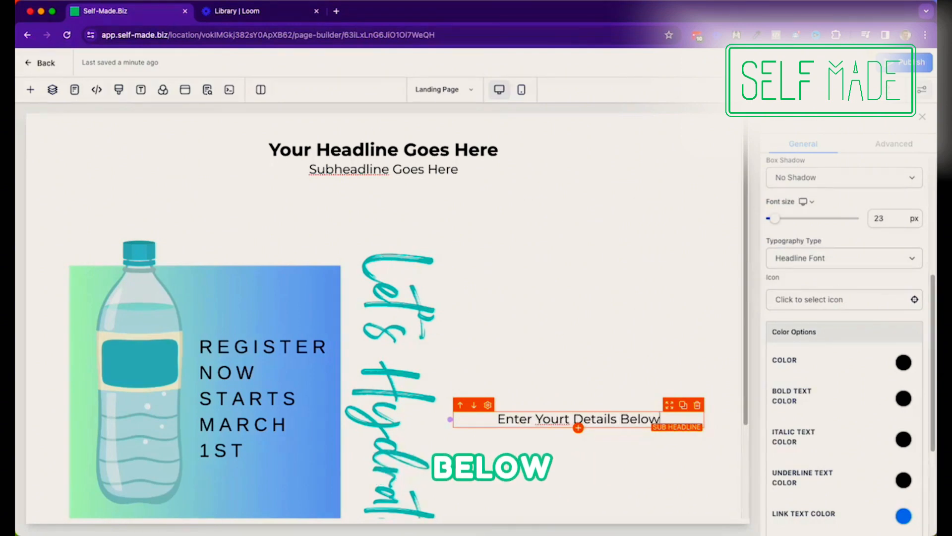
type(" To")
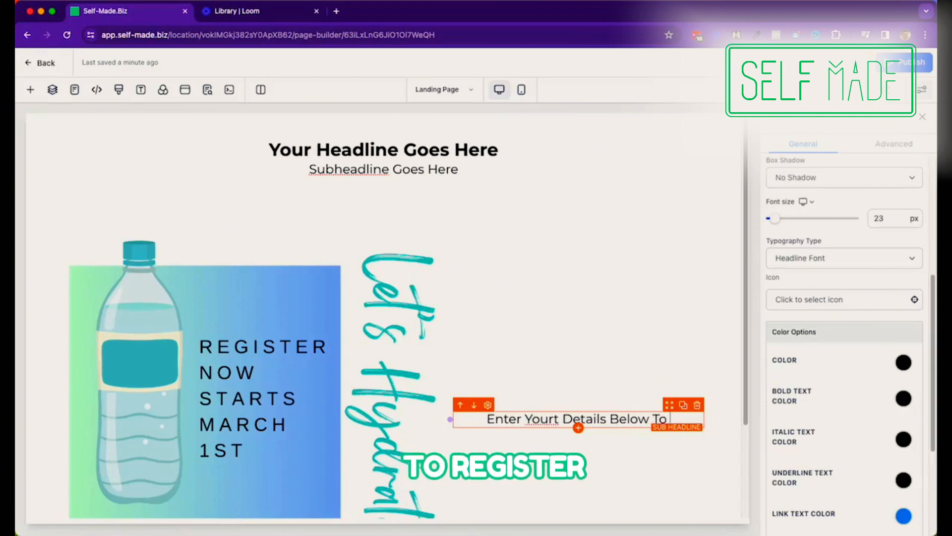
type(" Register")
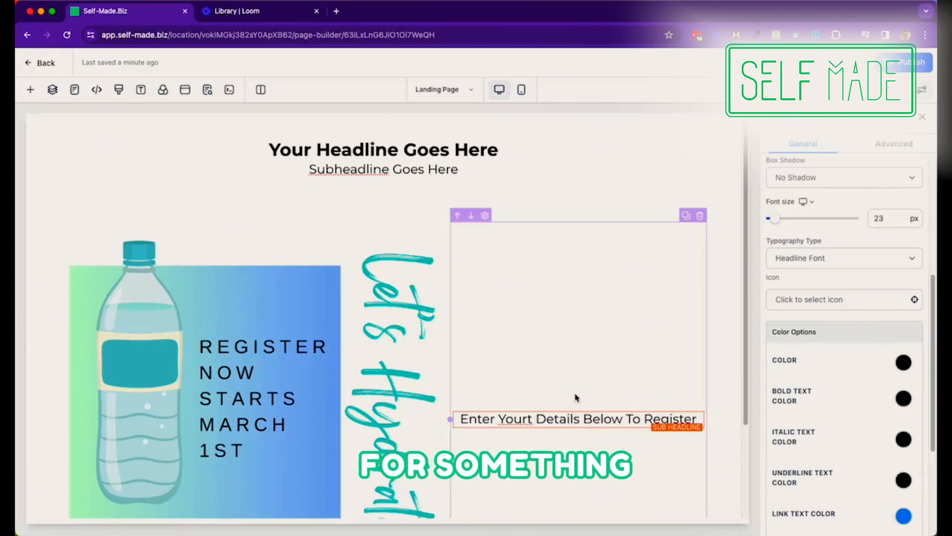
left_click(530, 420)
key("BackSpace")
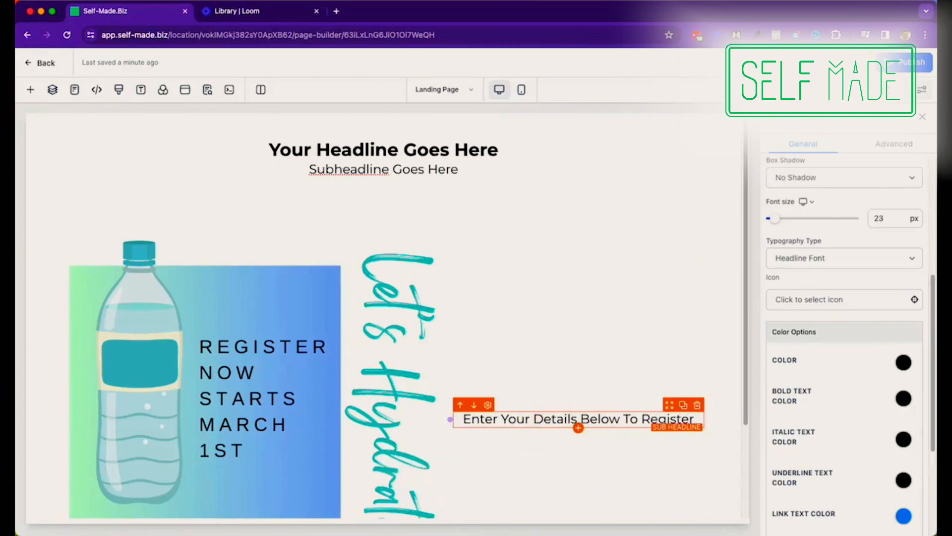
Insert a form element below the registration sub-headline and assign the Water Challenge Opt-In form to it.
left_click(587, 447)
scroll(587, 448, "down", 2)
left_click(579, 369)
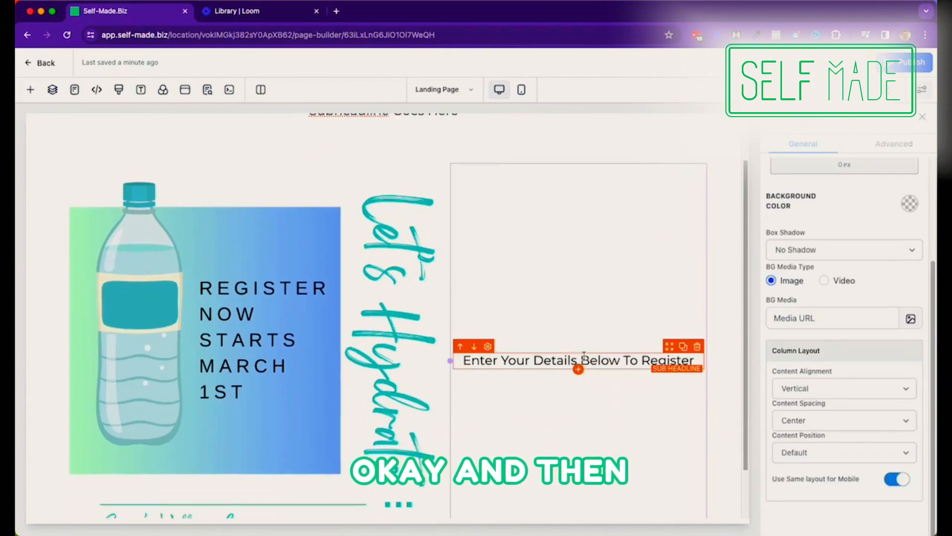
left_click(579, 370)
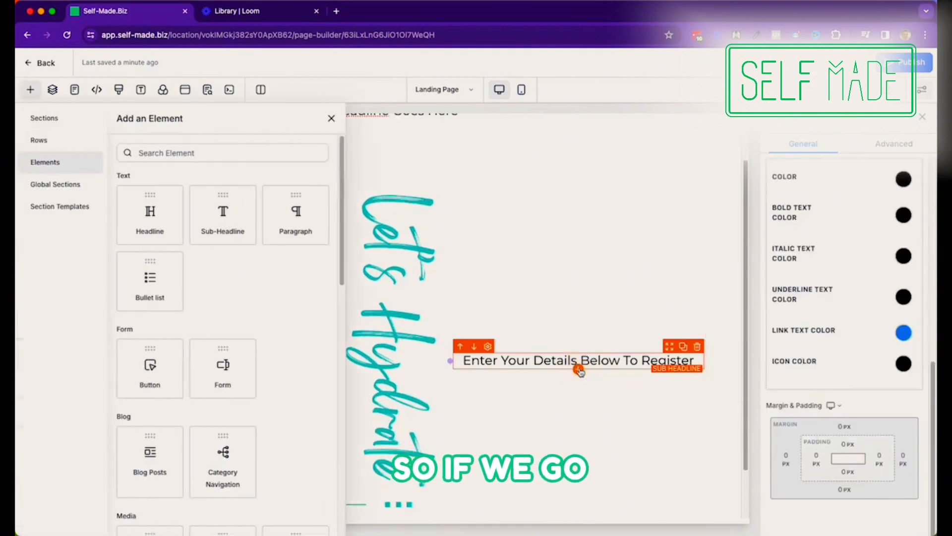
left_click(220, 376)
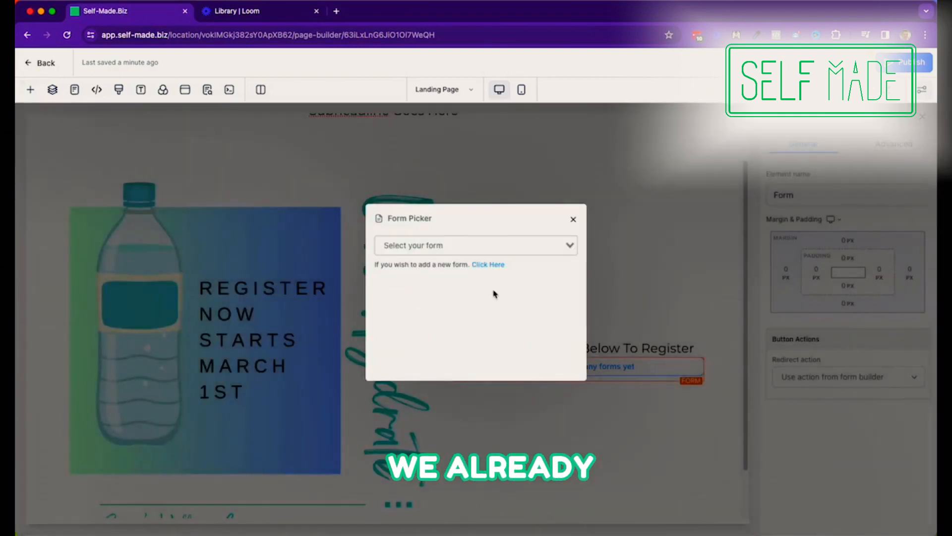
left_click(460, 245)
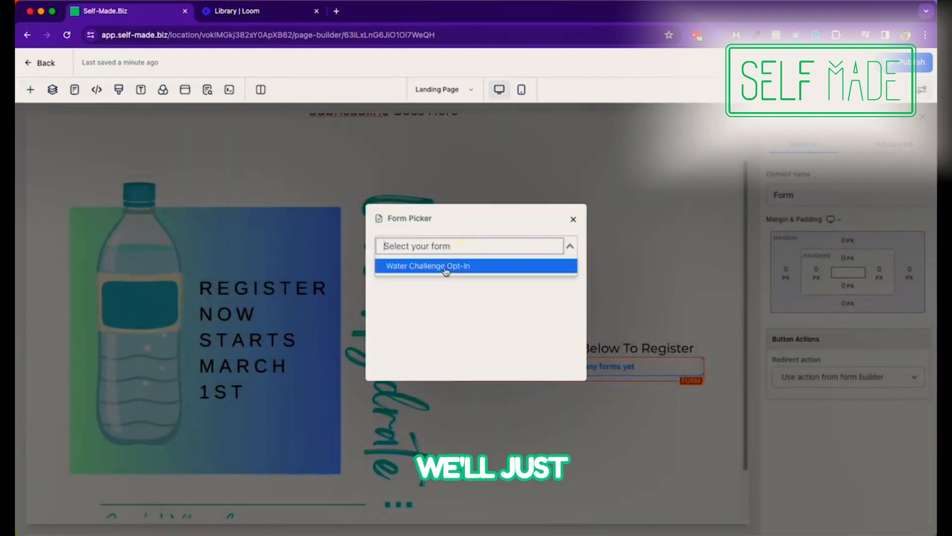
left_click(444, 268)
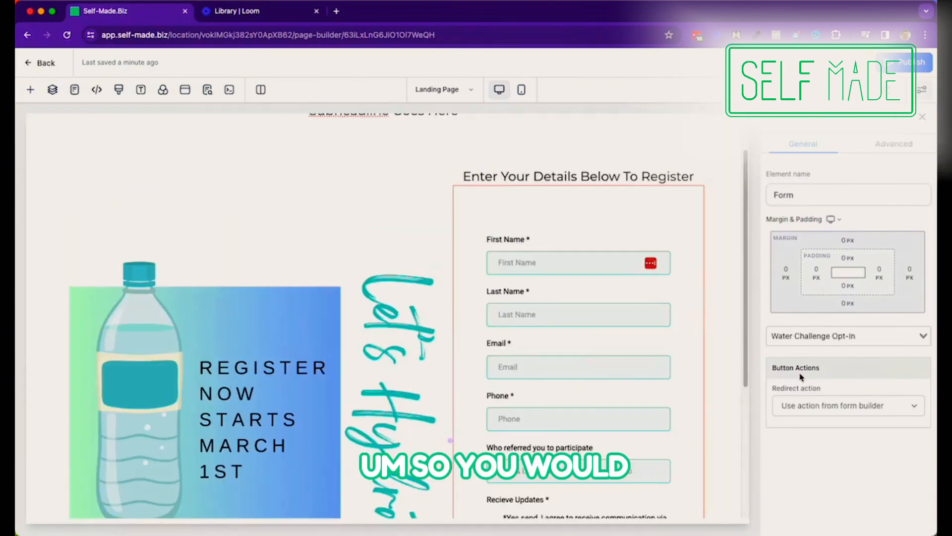
Look over the embedded opt-in form and delete it from the second column.
left_click(728, 367)
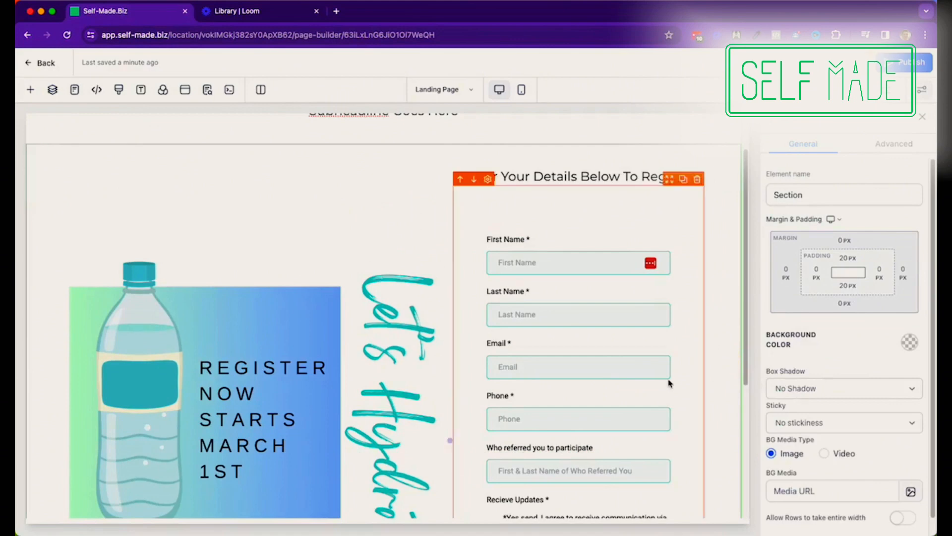
scroll(668, 382, "down", 3)
scroll(674, 384, "down", 3)
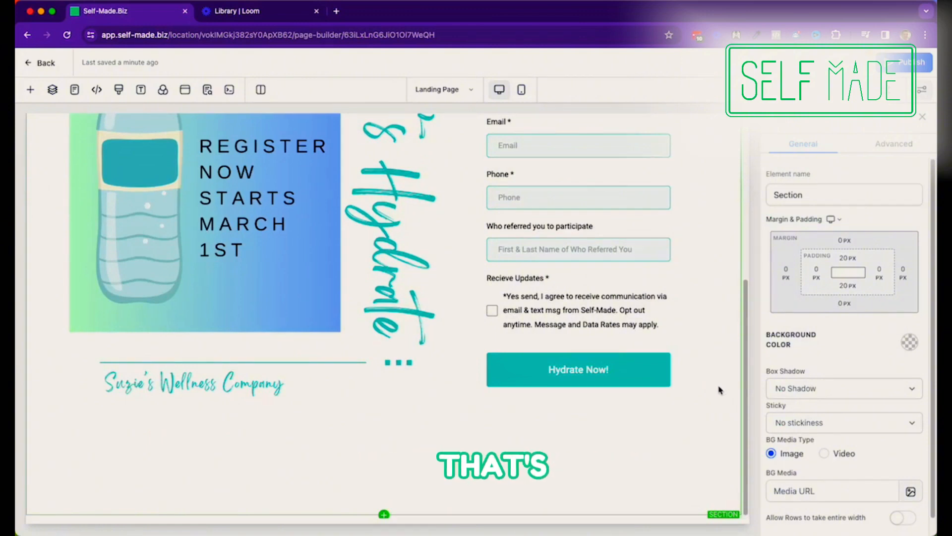
scroll(722, 389, "up", 10)
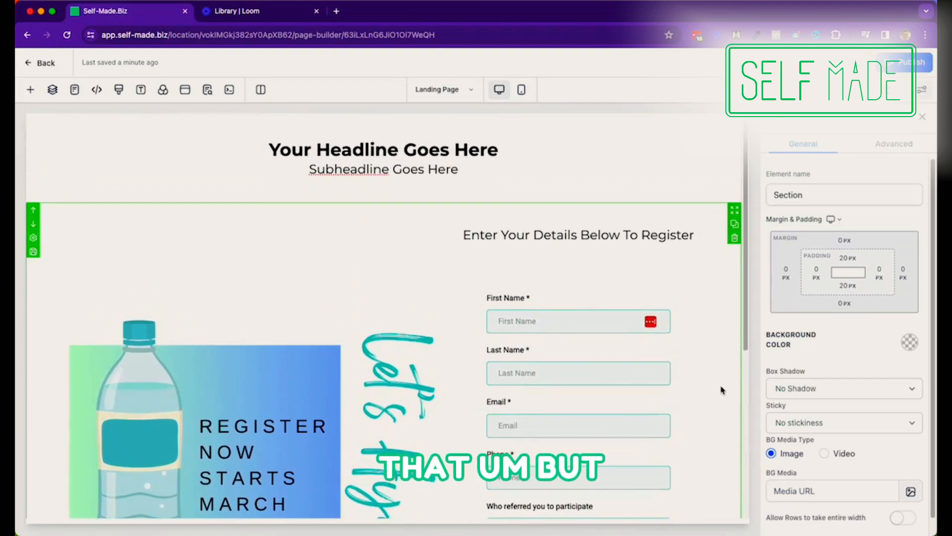
scroll(722, 390, "down", 2)
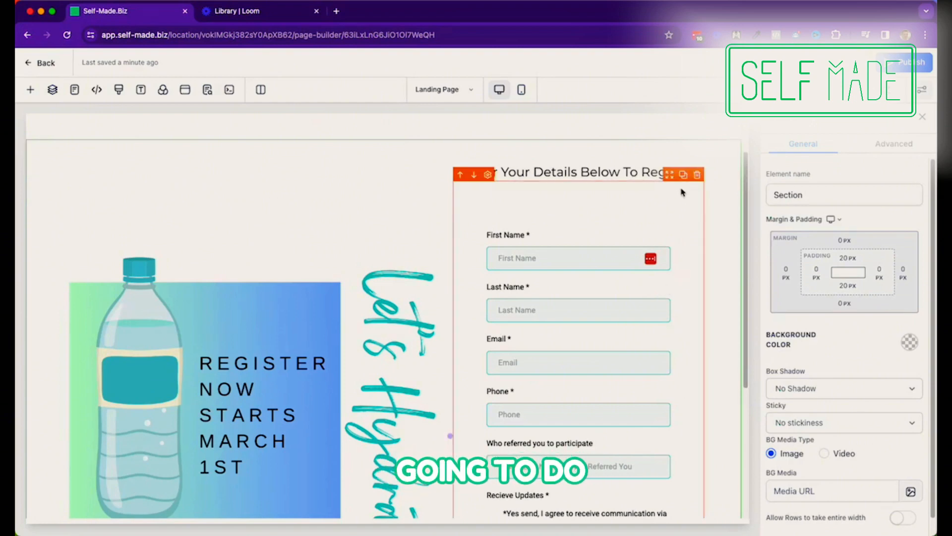
left_click(698, 175)
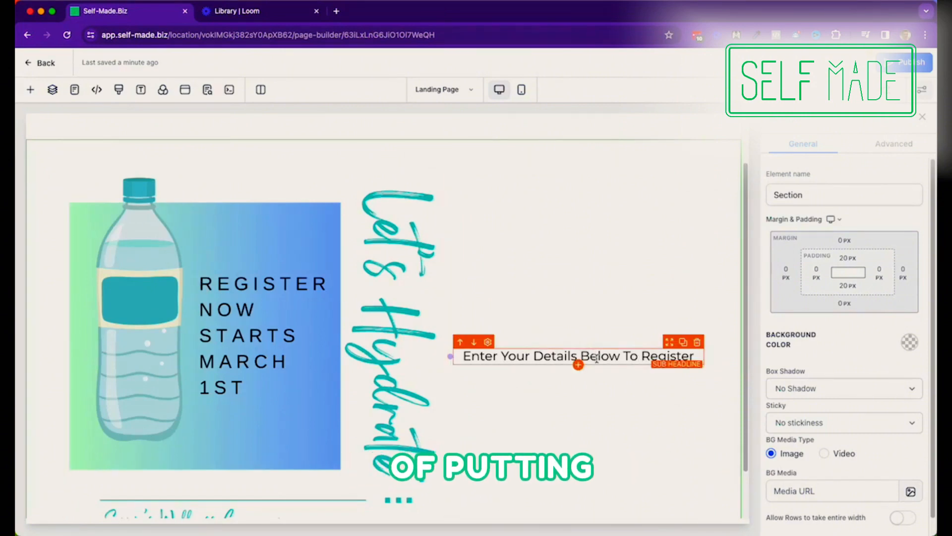
Change the sub-headline beside the water bottle image to "Here's Why You Should Register Today...".
scroll(585, 359, "down", 2)
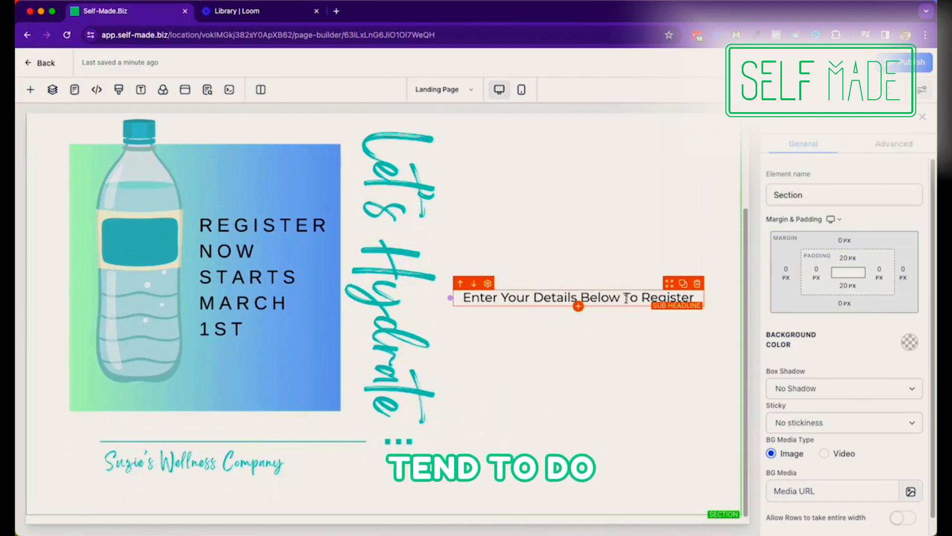
left_click(577, 305)
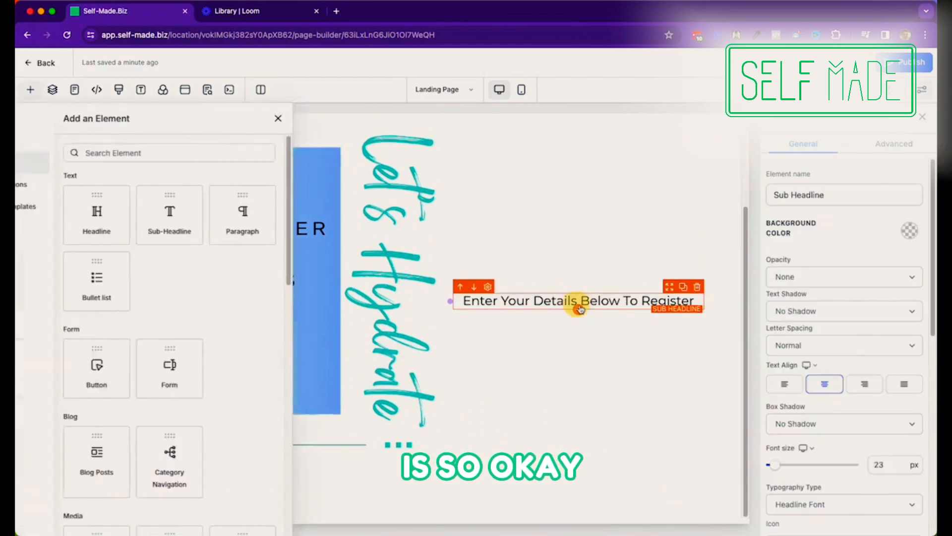
triple_click(566, 300)
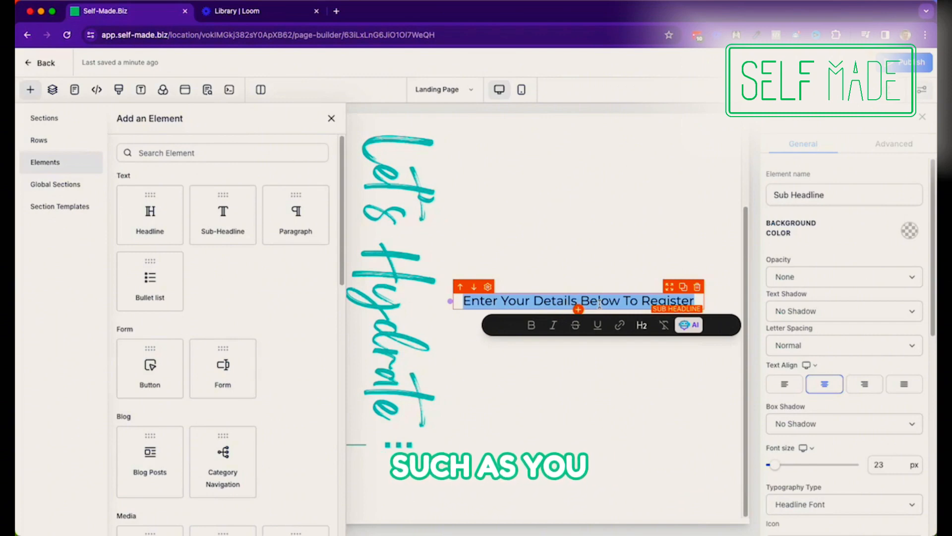
type("Here's")
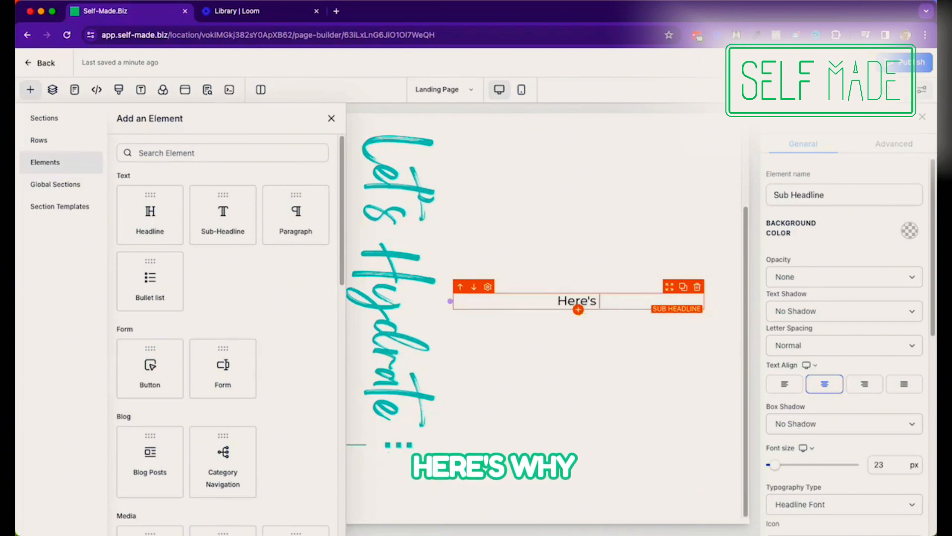
type(" Why")
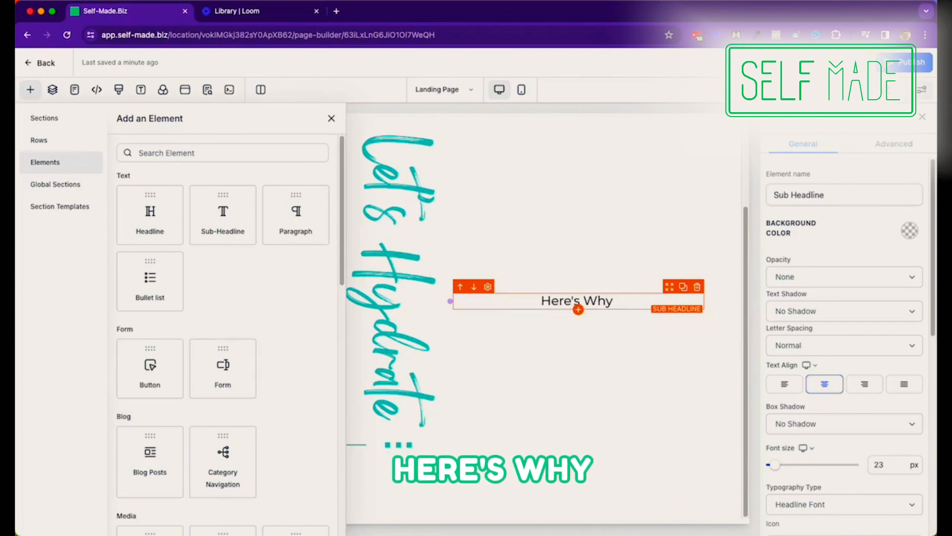
type(" You Shoud")
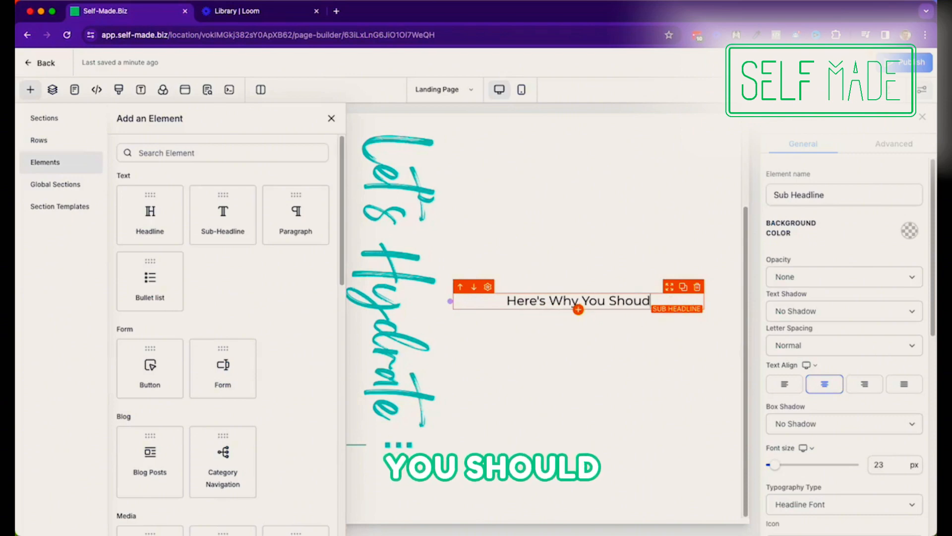
key("BackSpace")
type("l")
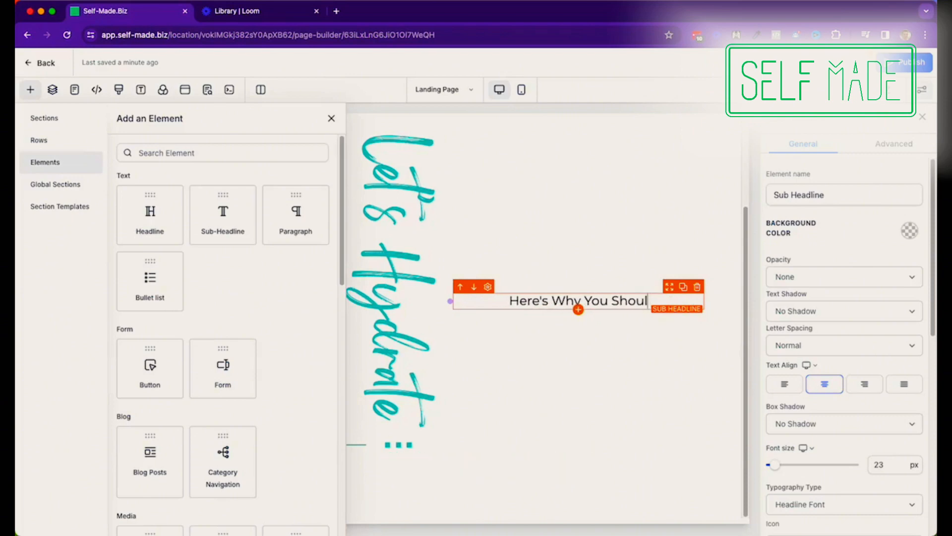
type("d Register")
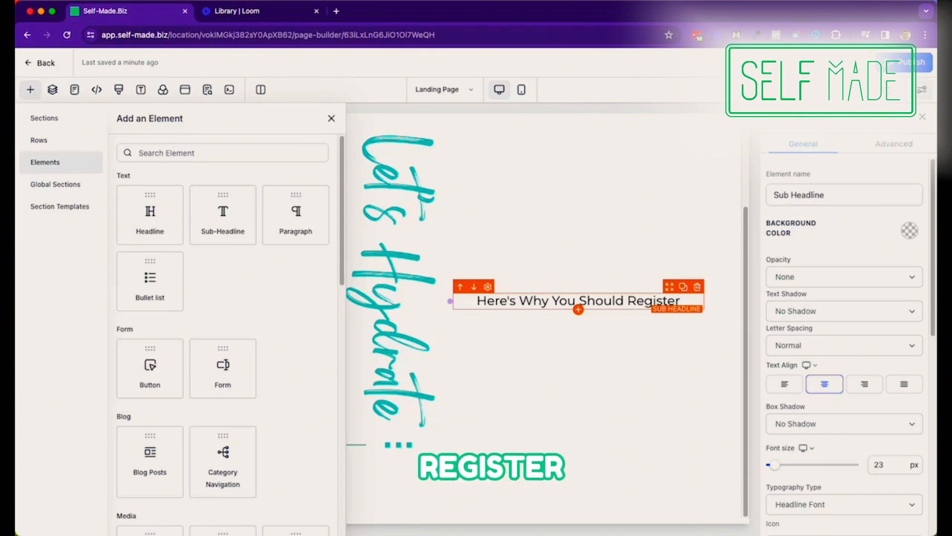
type(" Today...")
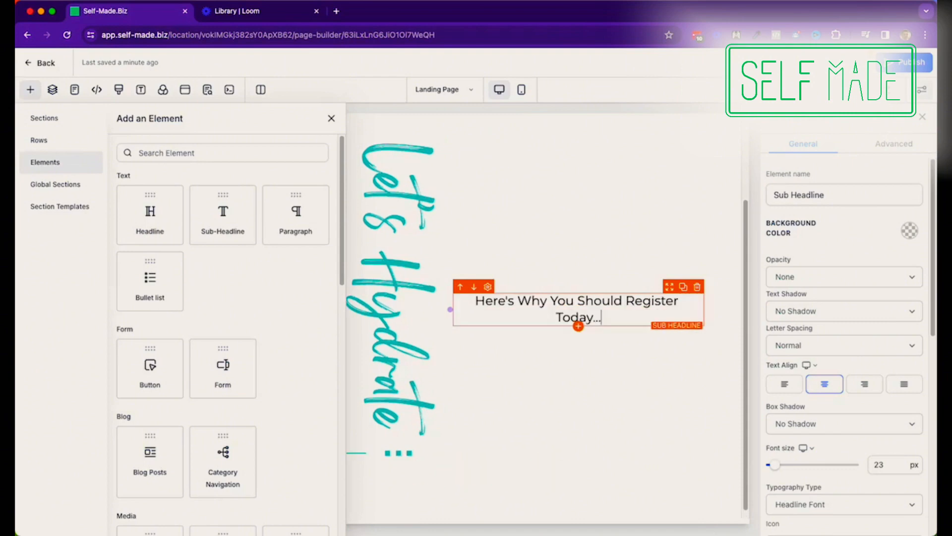
left_click(595, 252)
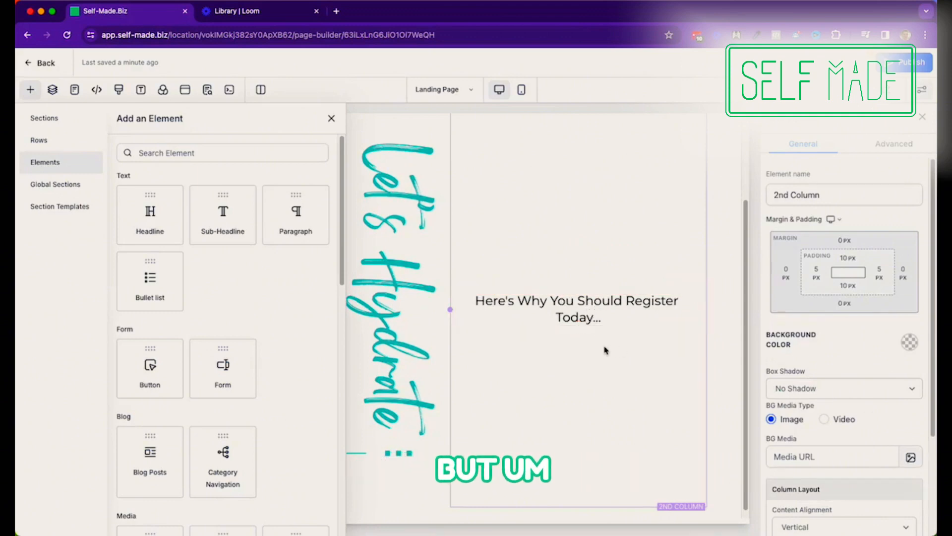
Insert a bullet list element directly below the "Here's Why You Should Register Today..." sub-headline and select its text.
left_click(577, 325)
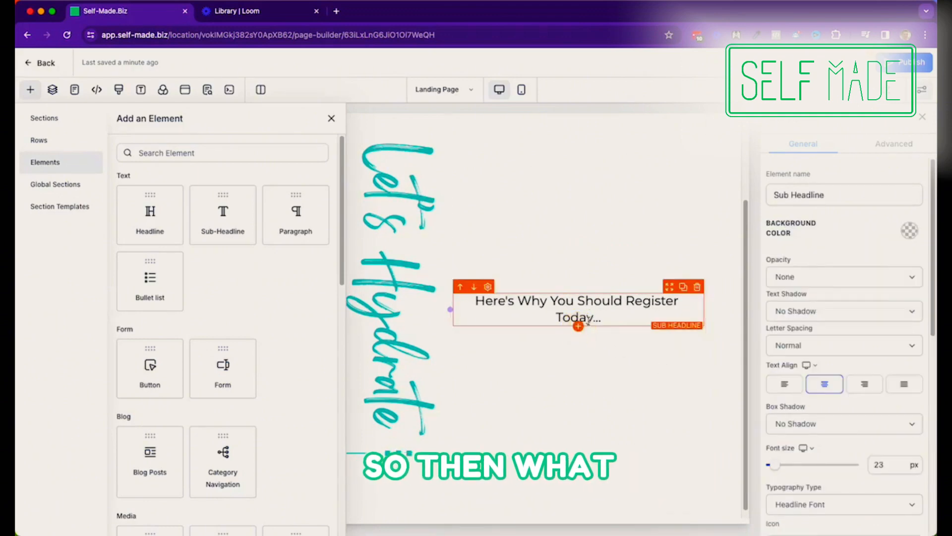
scroll(231, 309, "down", 3)
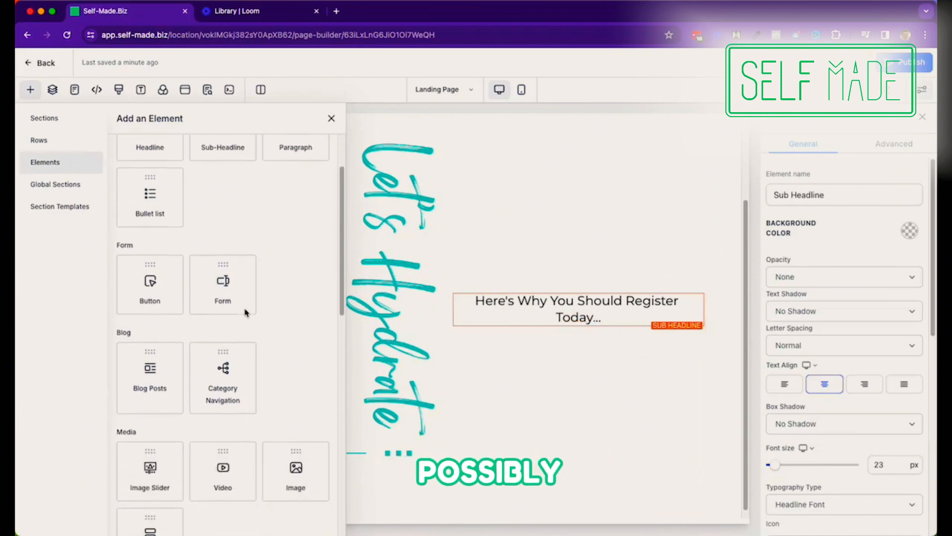
scroll(245, 313, "down", 4)
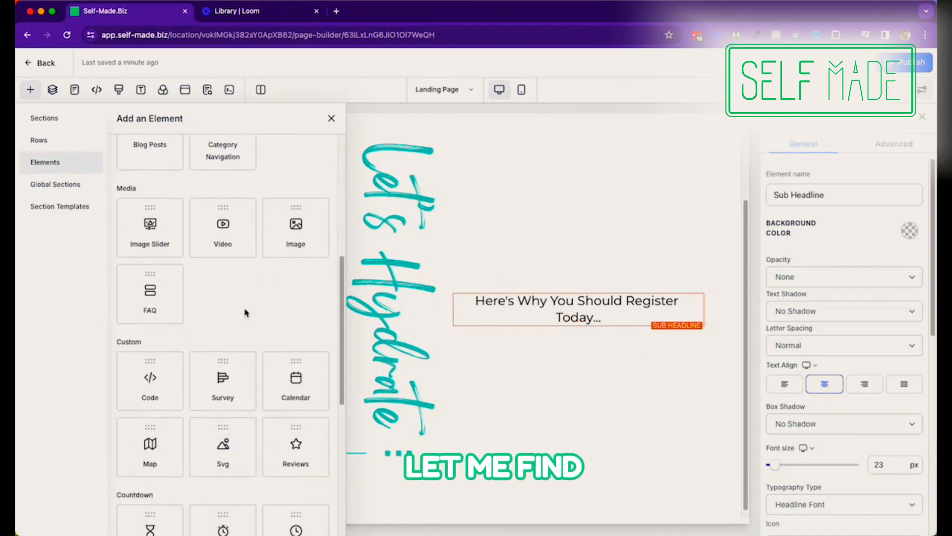
scroll(245, 312, "up", 6)
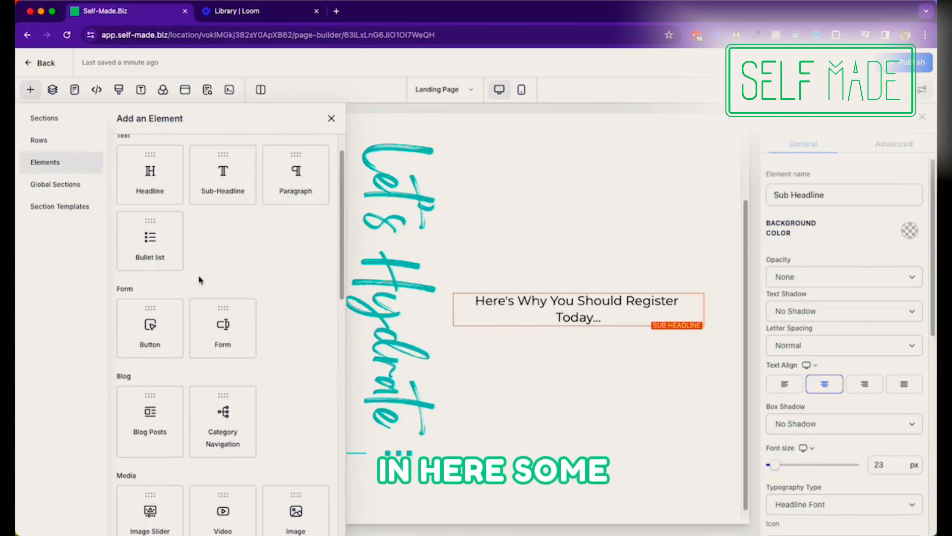
left_click(155, 252)
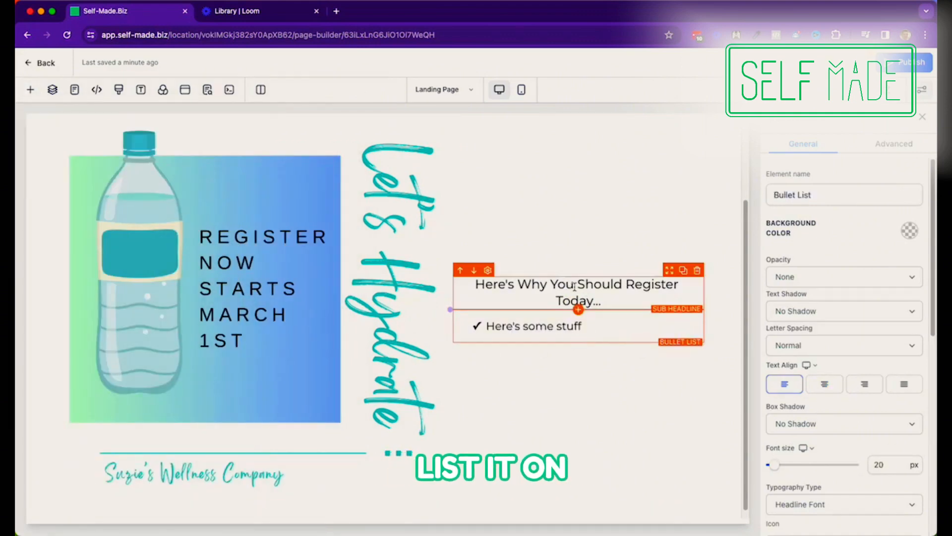
left_click(598, 326)
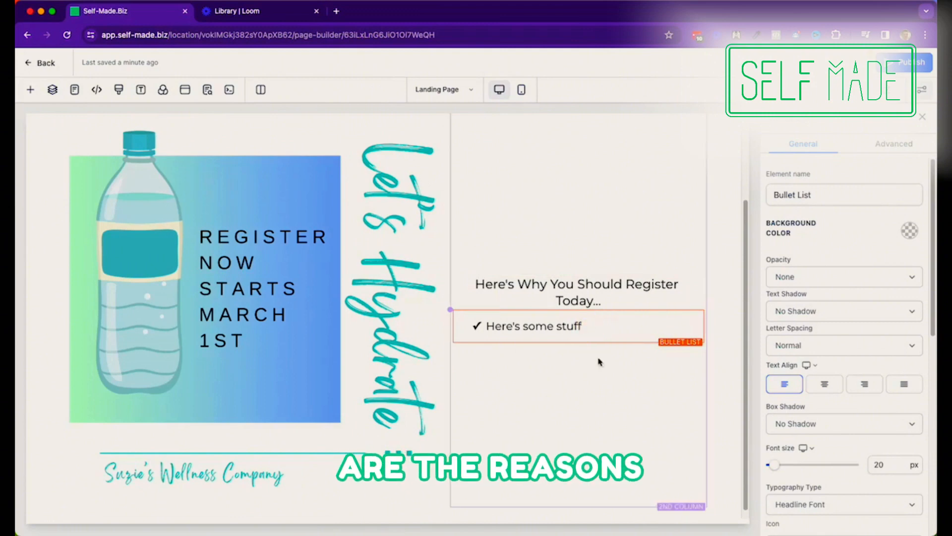
Duplicate the "Here's some stuff" bullet list element until six copies sit below the registration sub-headline.
key("Return")
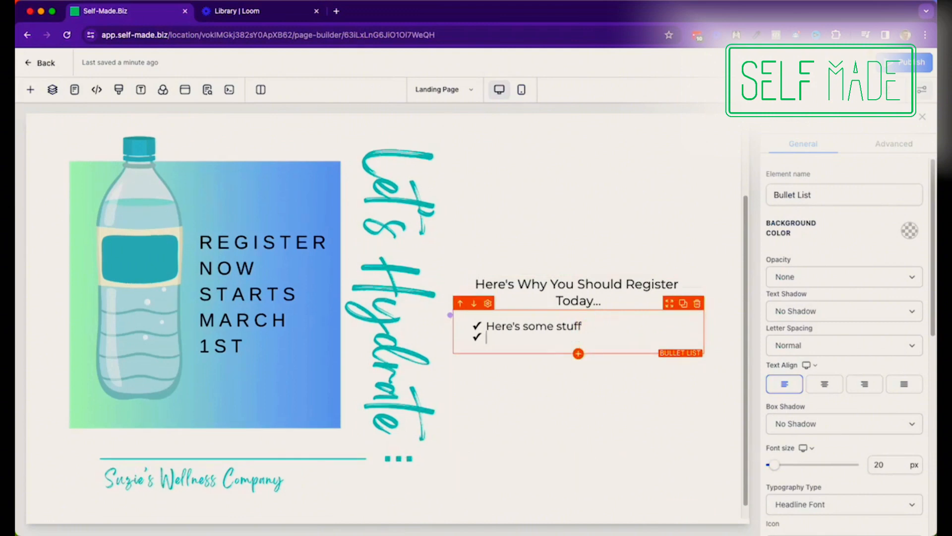
key("BackSpace")
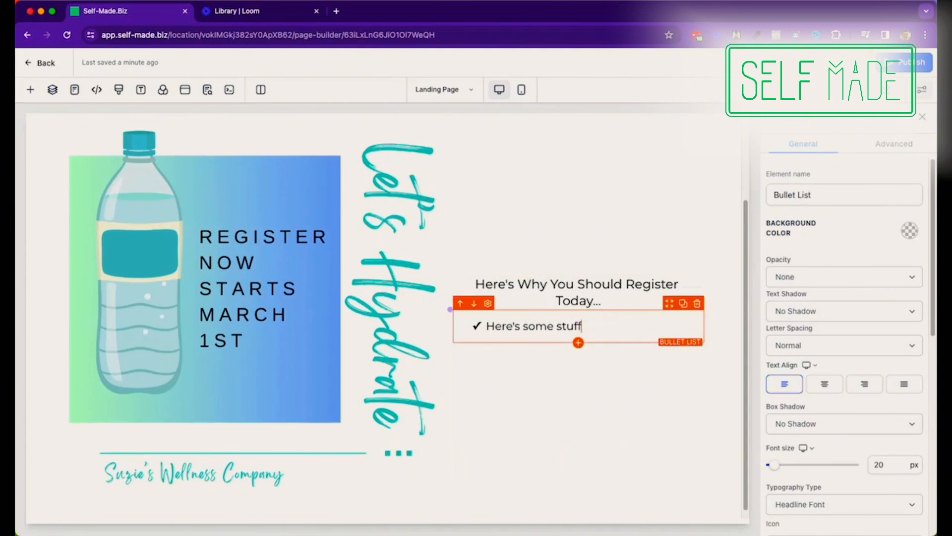
left_click(683, 303)
left_click(683, 287)
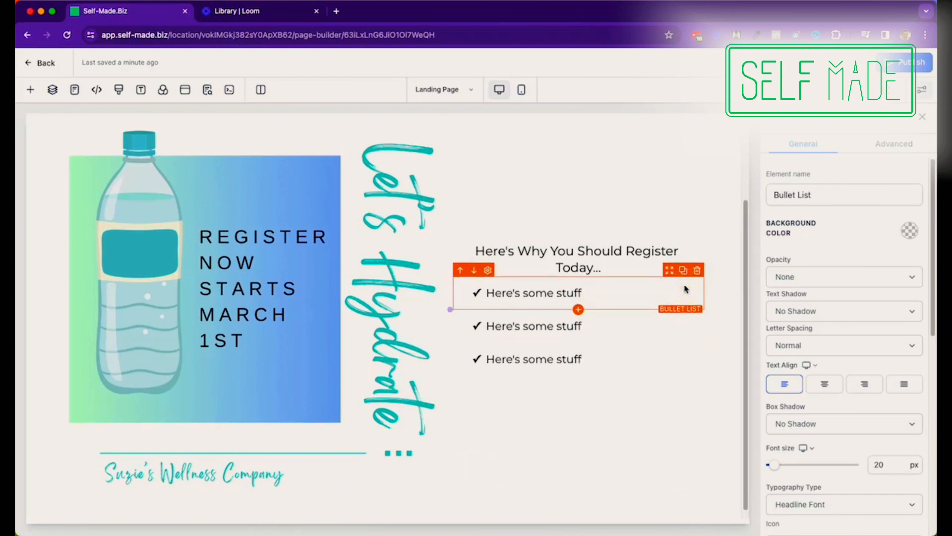
left_click(683, 271)
left_click(683, 254)
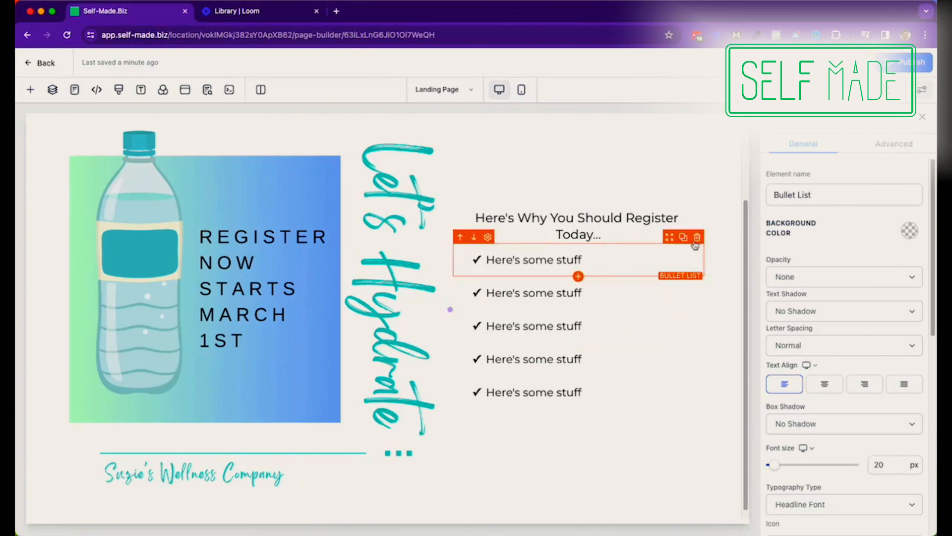
left_click(683, 237)
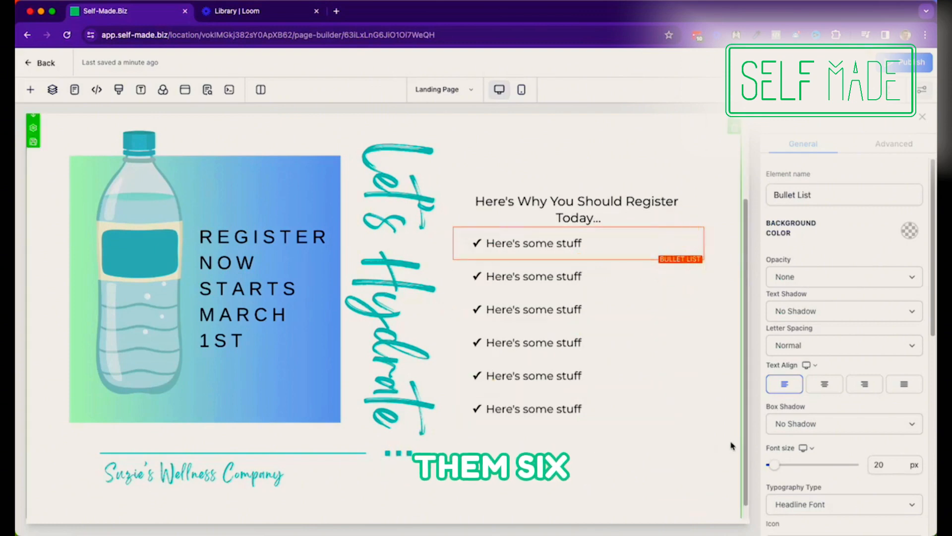
scroll(728, 444, "up", 1)
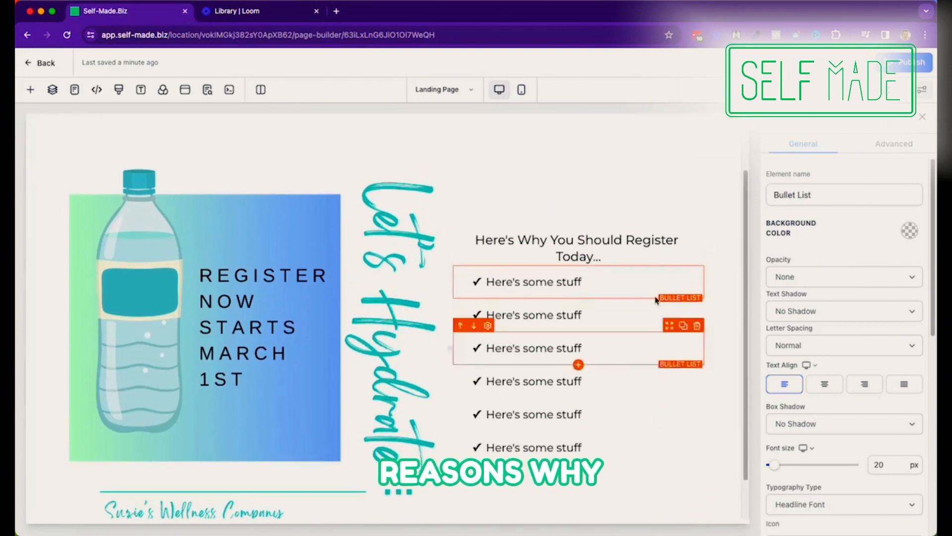
left_click(715, 209)
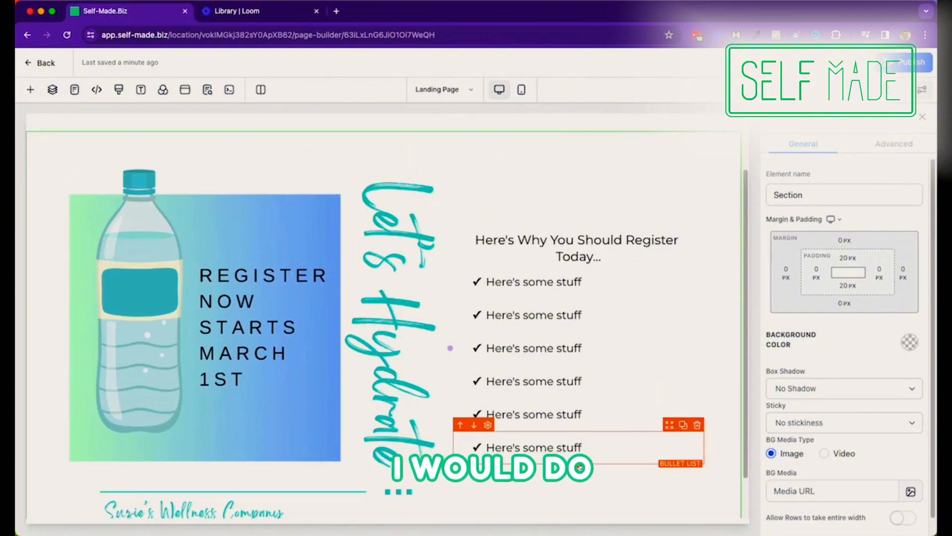
Insert a button element directly below the last "Here's some stuff" bullet in the second column.
left_click(578, 464)
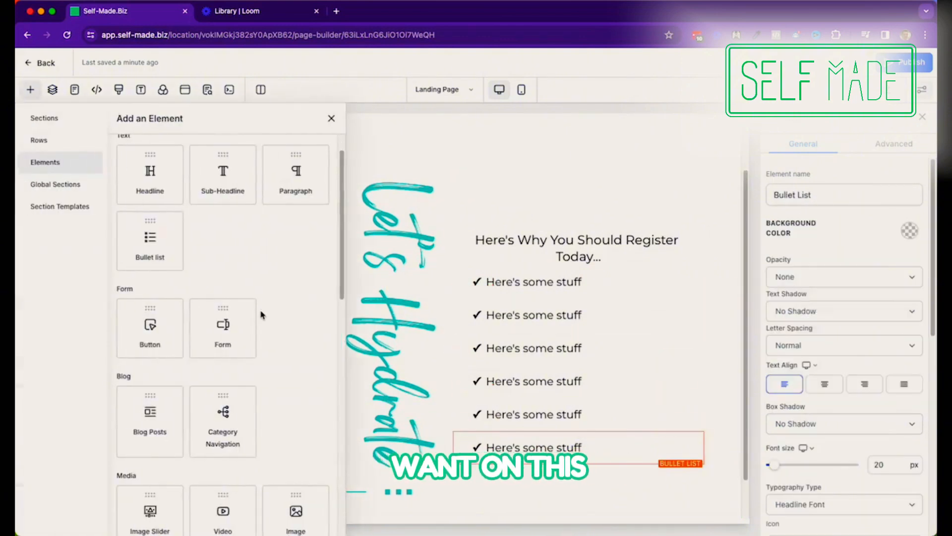
scroll(262, 314, "down", 2)
scroll(262, 315, "down", 3)
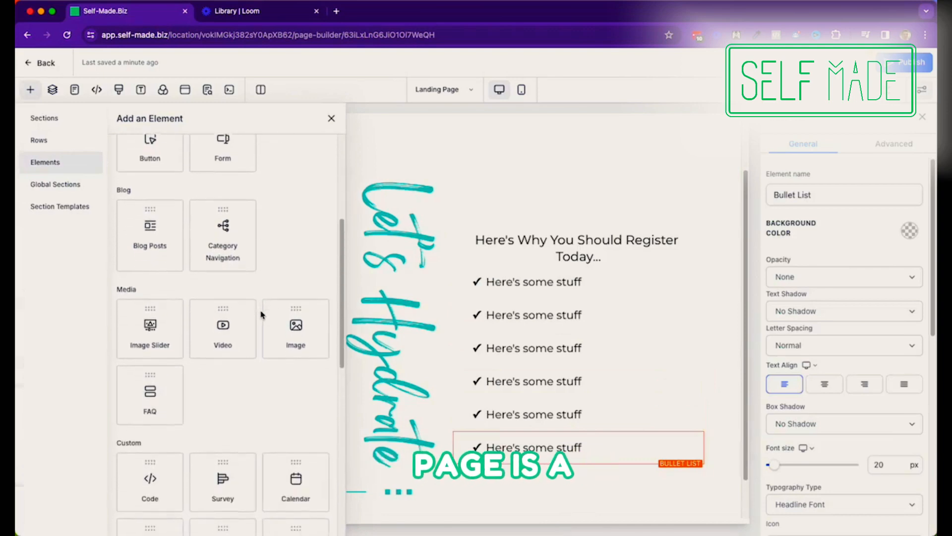
scroll(263, 315, "down", 2)
scroll(261, 312, "up", 6)
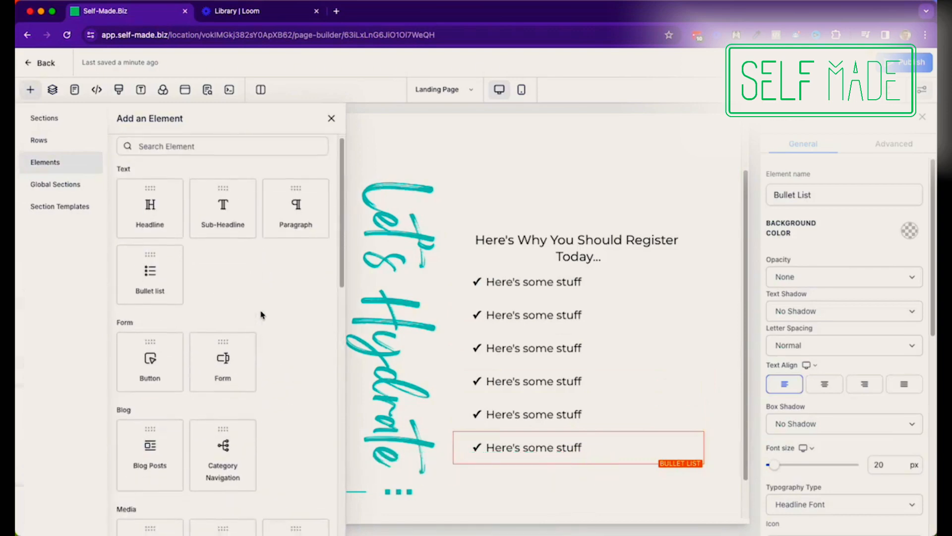
scroll(261, 312, "down", 1)
left_click(146, 353)
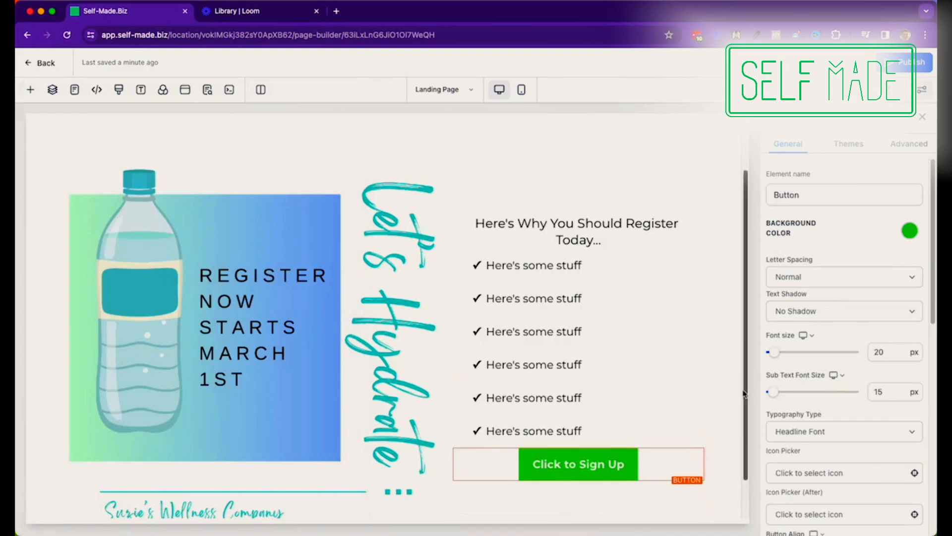
left_click(720, 430)
scroll(720, 430, "down", 2)
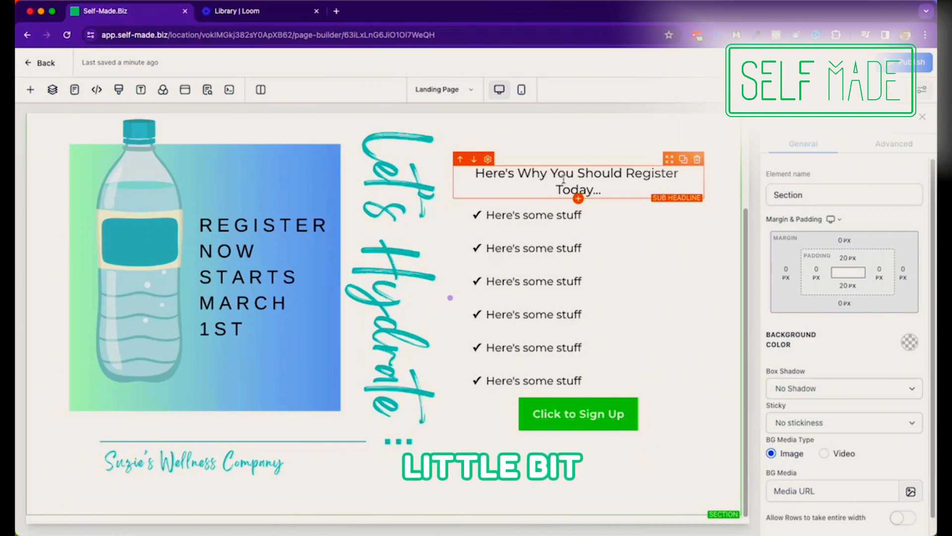
Set the "Click to Sign Up" button's link action to Open popup.
scroll(562, 180, "up", 2)
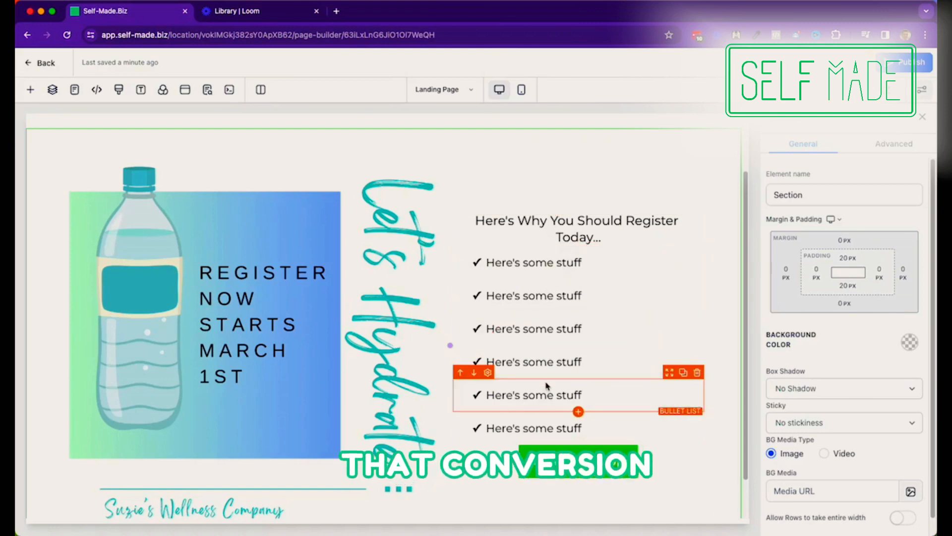
scroll(598, 431, "down", 1)
scroll(599, 431, "down", 1)
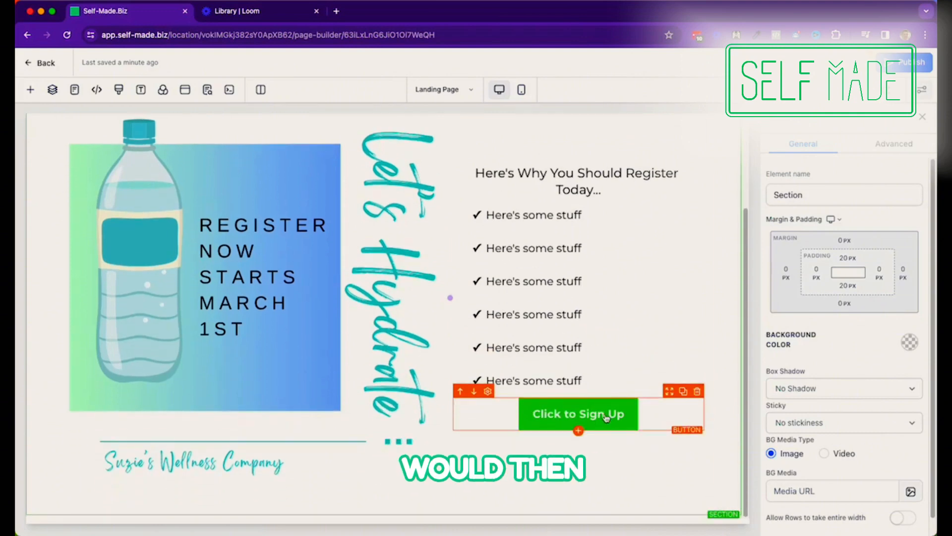
left_click(605, 415)
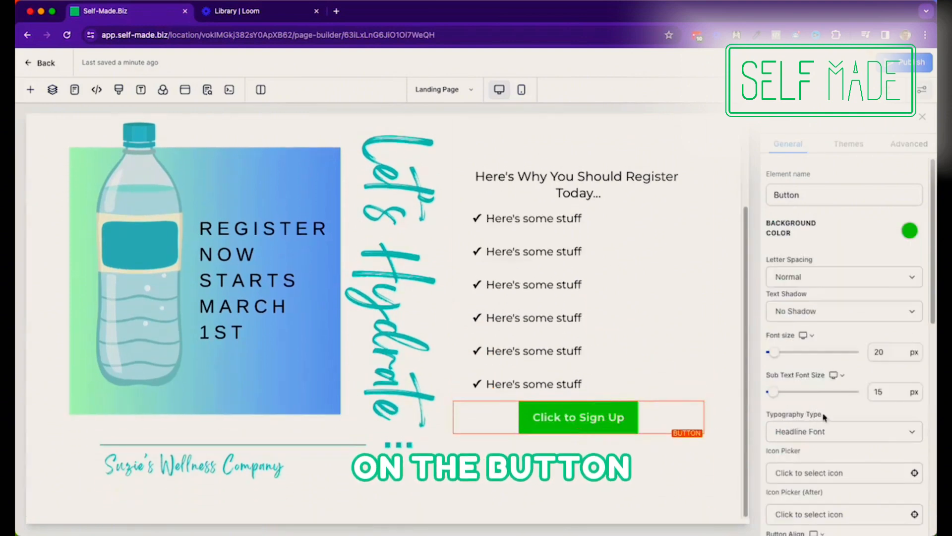
scroll(836, 416, "down", 5)
scroll(837, 416, "down", 7)
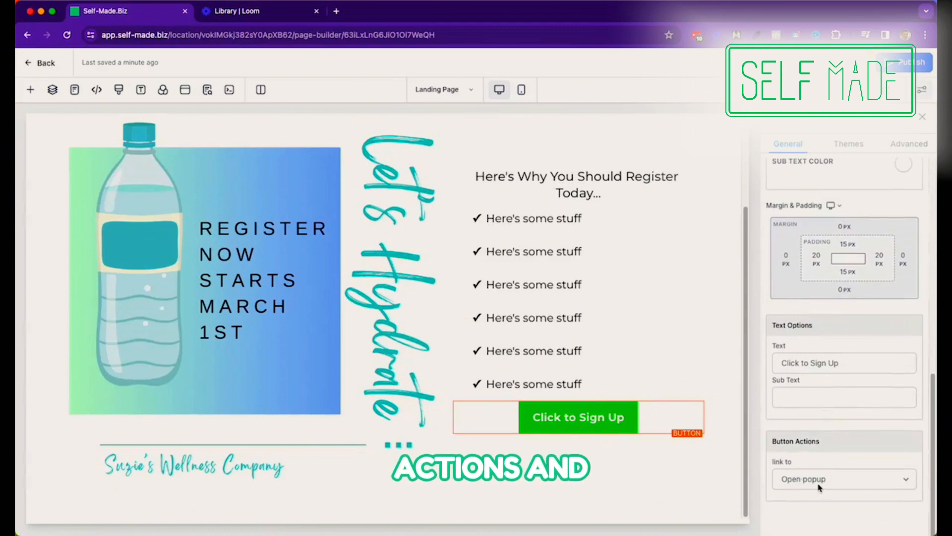
left_click(836, 483)
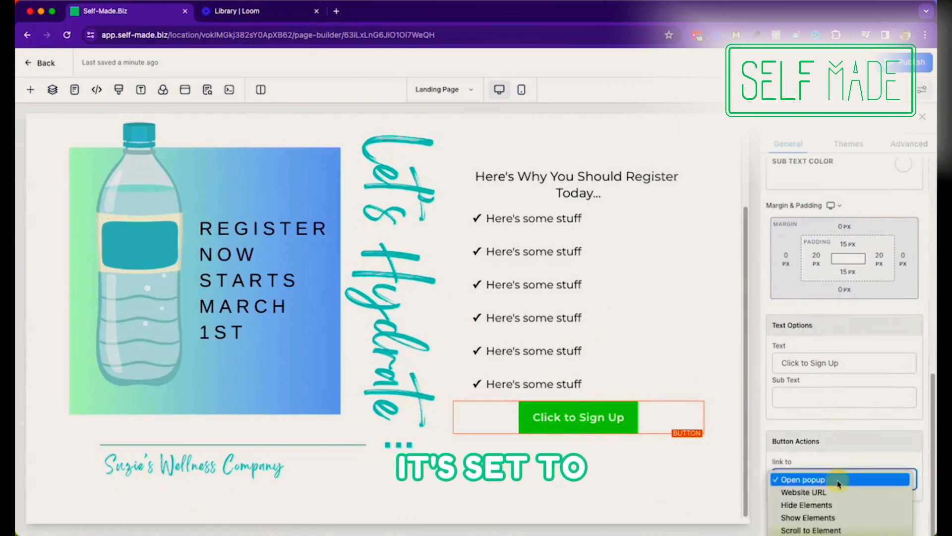
left_click(814, 482)
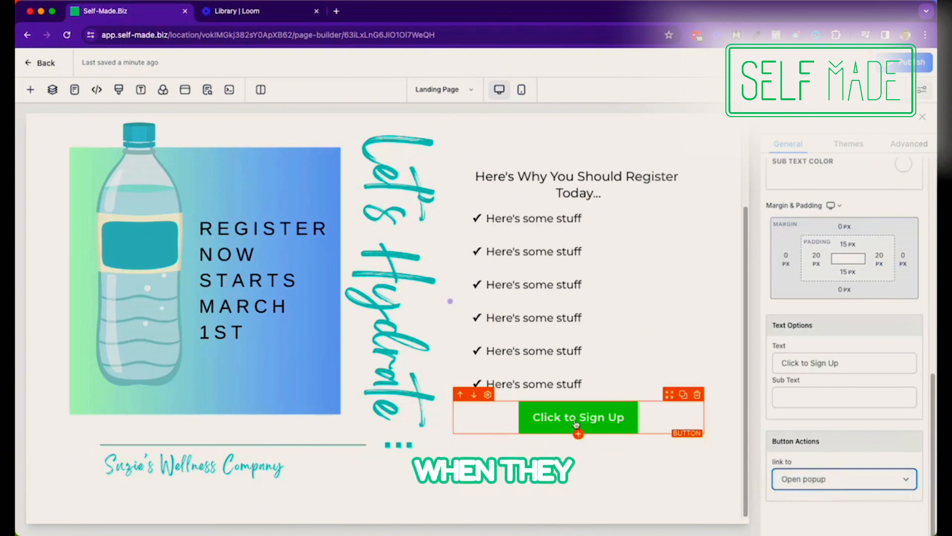
Open the page's popup for editing and add a one-column row inside it.
scroll(399, 354, "up", 3)
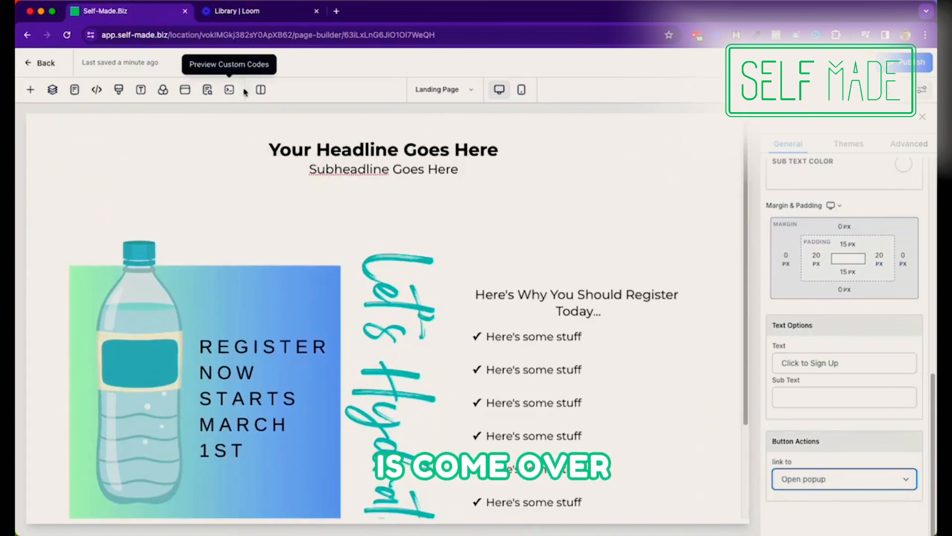
left_click(185, 90)
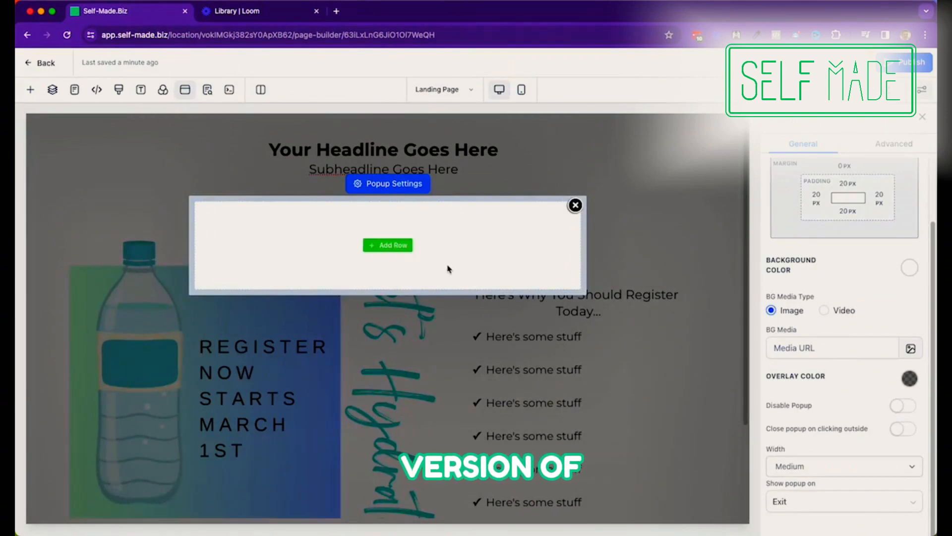
left_click(389, 245)
left_click(195, 187)
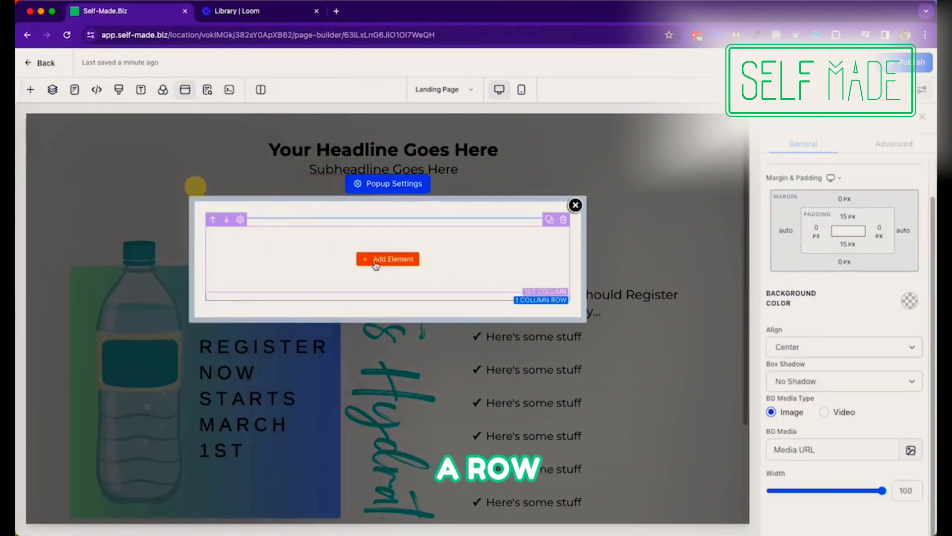
Insert a headline element in the popup's row and change its text to "Enter Your Details Below To Register".
left_click(395, 260)
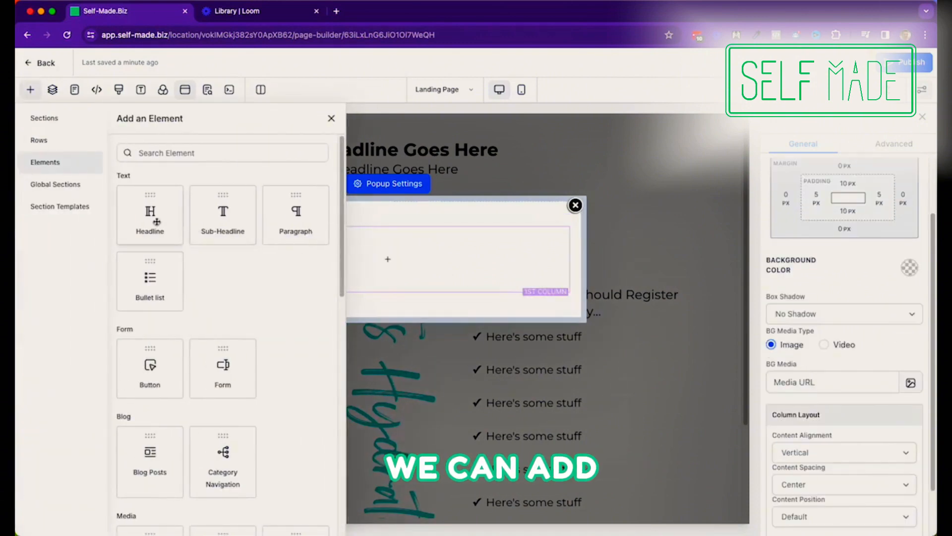
left_click(146, 220)
triple_click(413, 245)
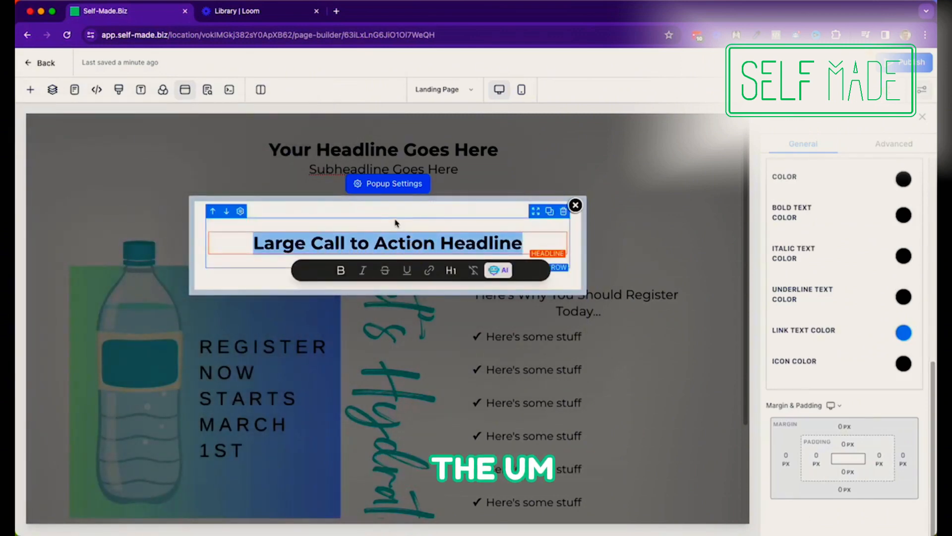
type("E")
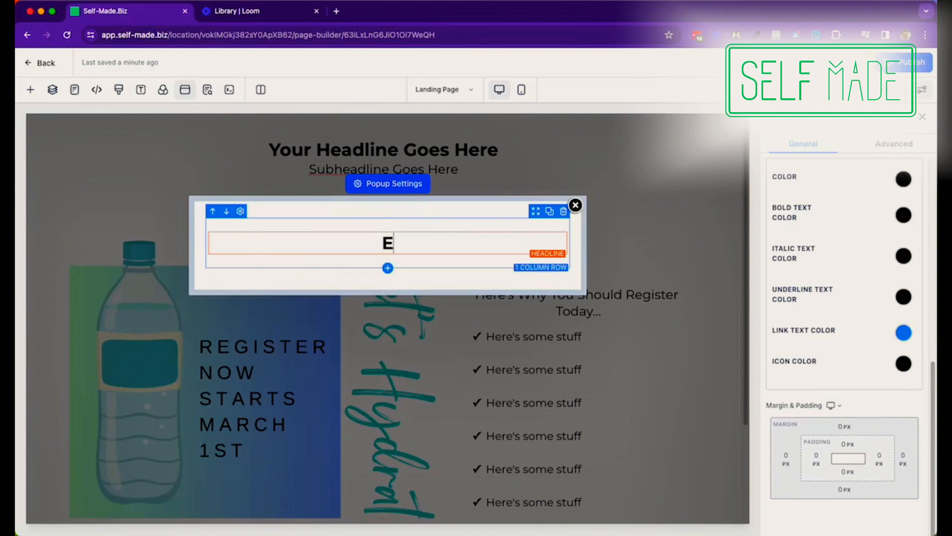
type("nter Your")
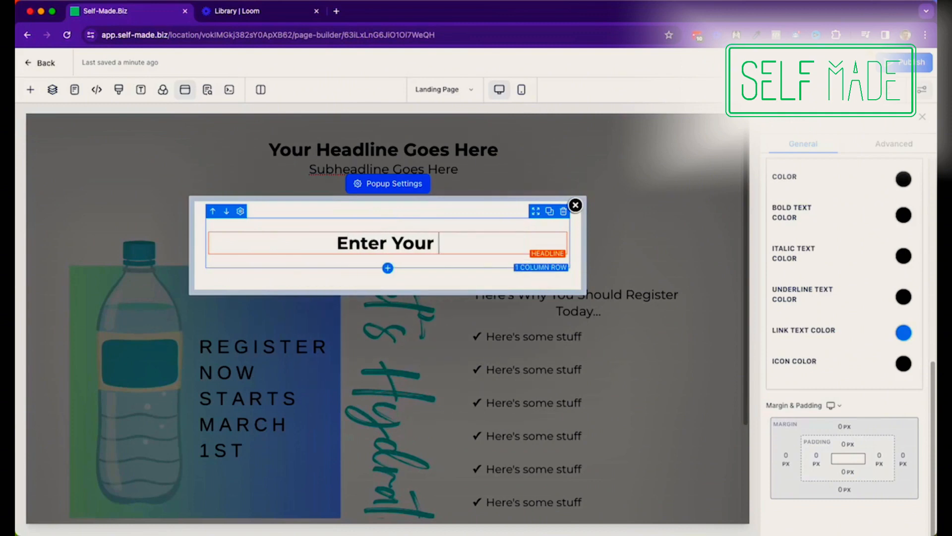
type(" Details Bel")
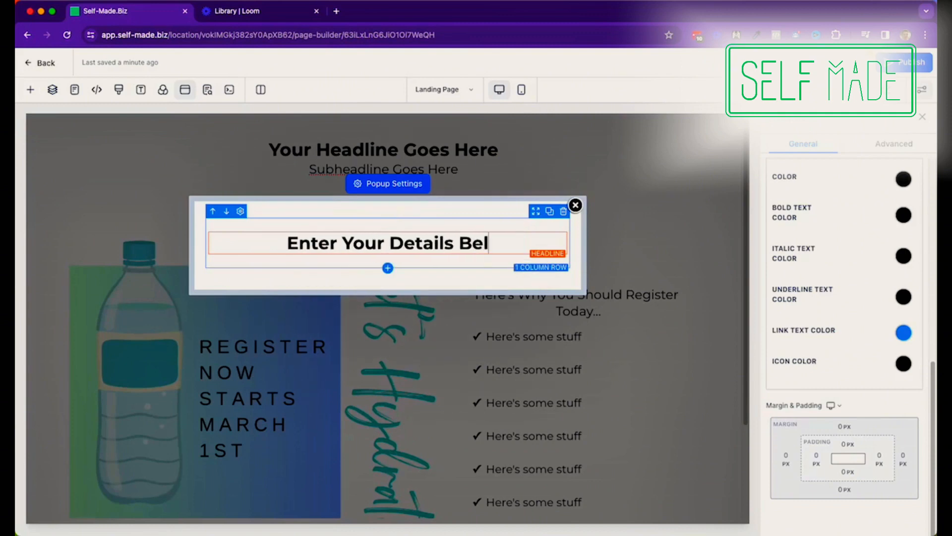
type("ow To Register")
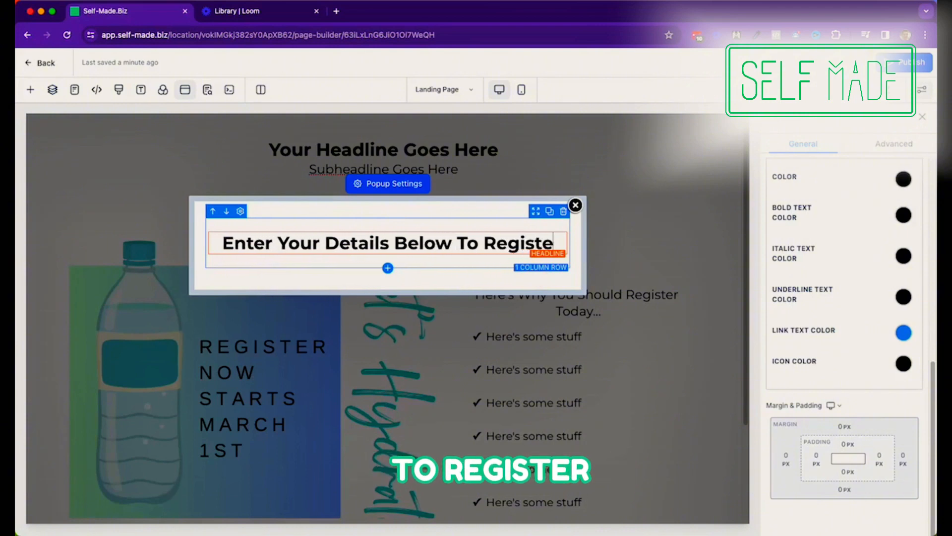
Add a second one-column row below the popup headline and insert a form element in it using the Water Challenge Opt-In form.
left_click(387, 268)
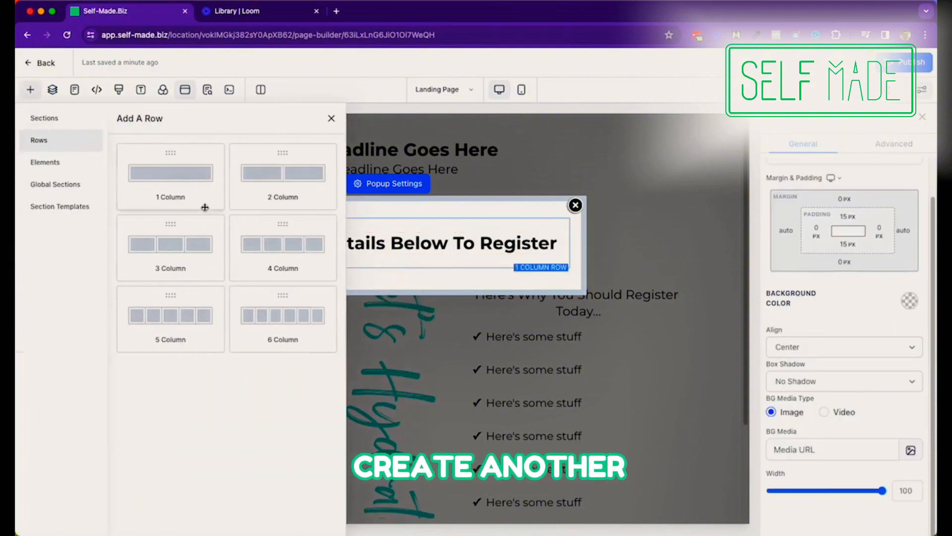
left_click(181, 195)
left_click(388, 310)
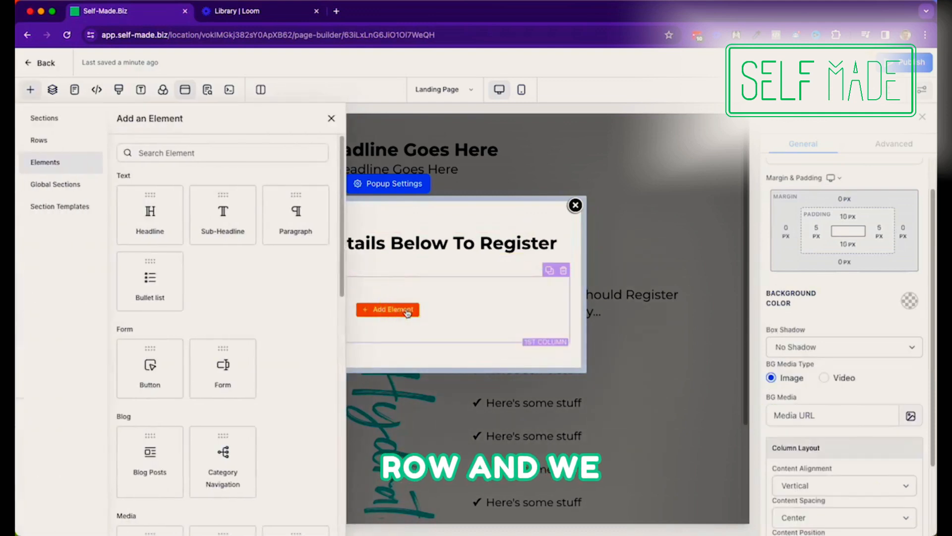
left_click(251, 367)
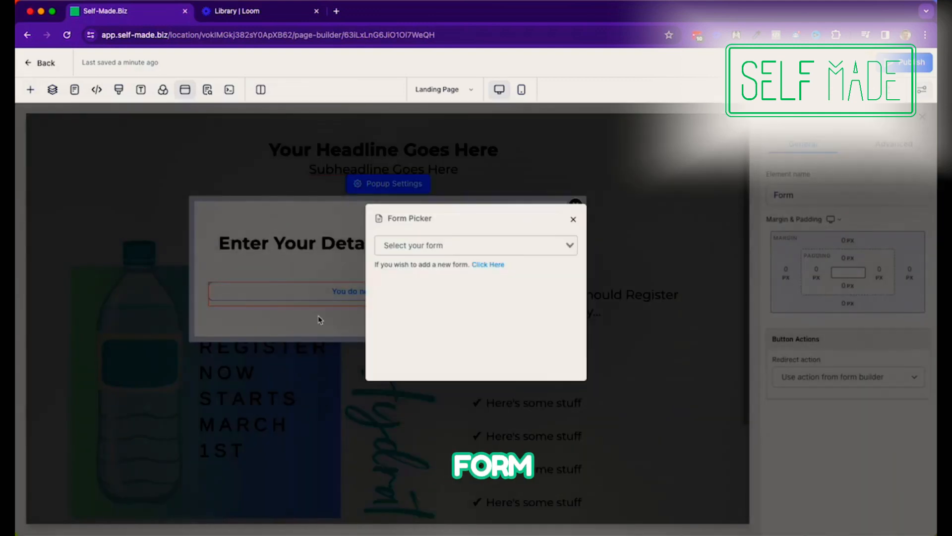
left_click(453, 244)
left_click(461, 267)
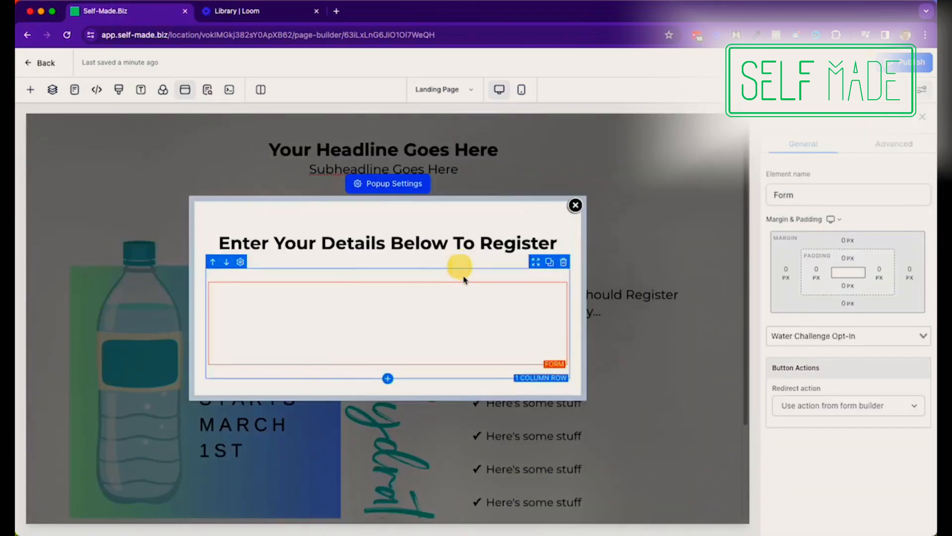
scroll(544, 273, "down", 6)
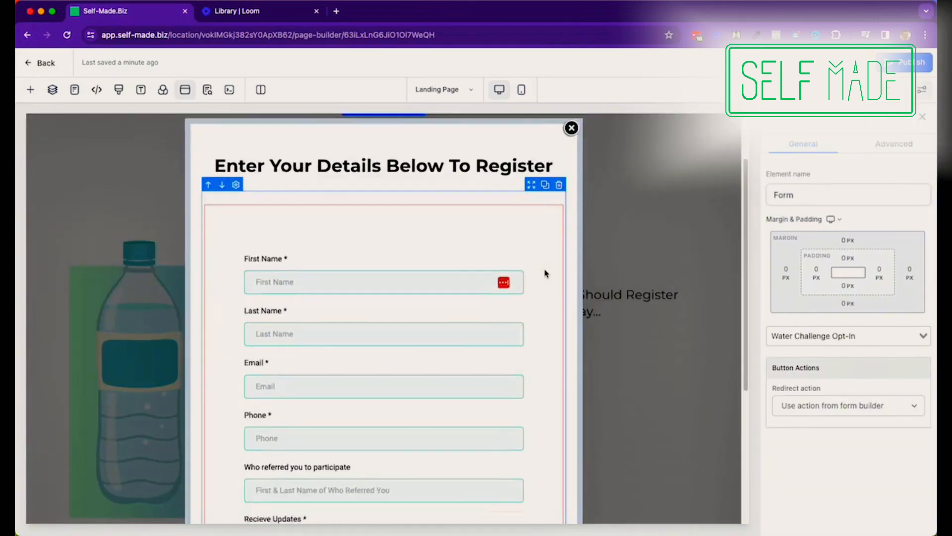
scroll(544, 272, "up", 8)
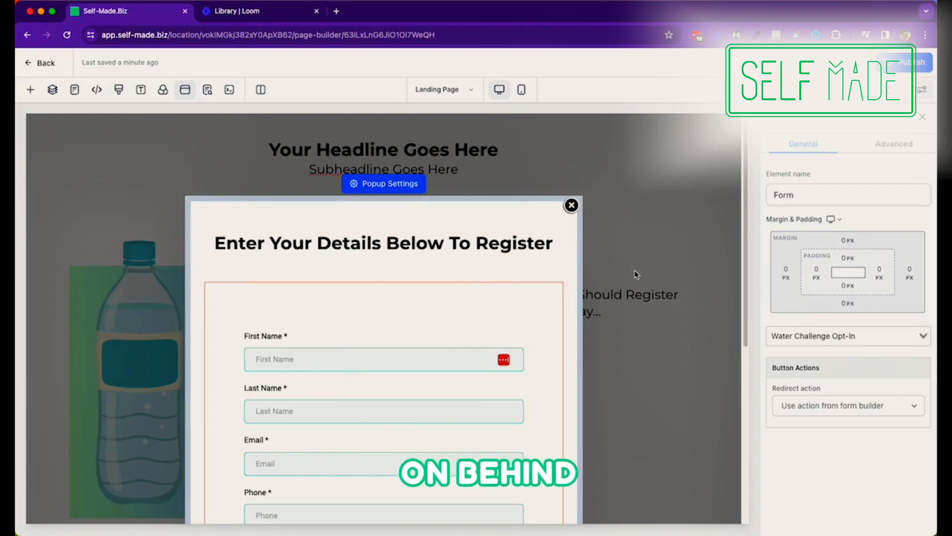
Open the popup's settings and expand the color choices for its overlay.
left_click(401, 186)
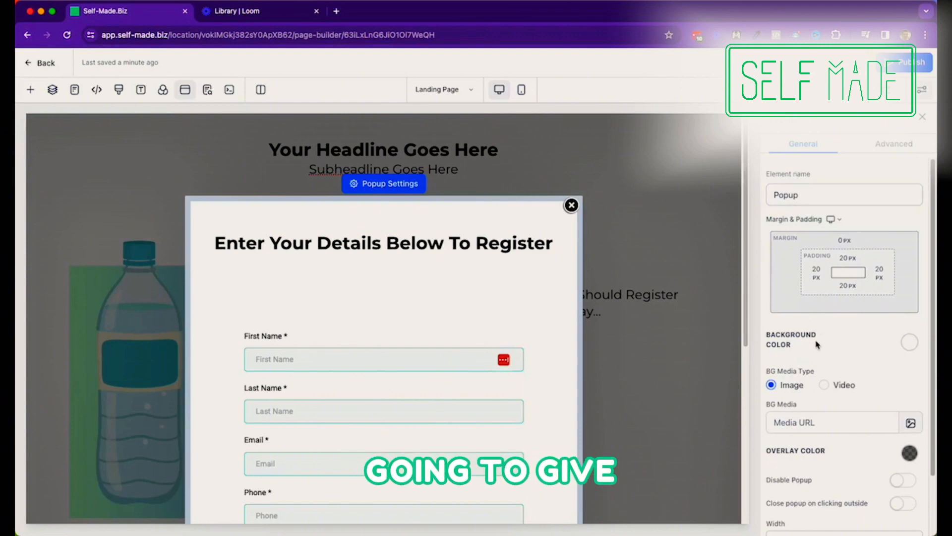
scroll(821, 376, "down", 2)
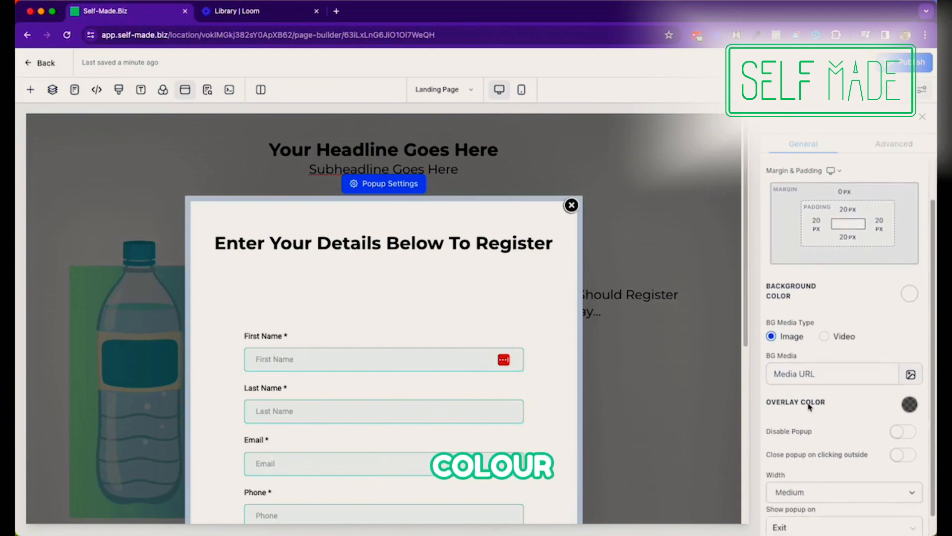
left_click(910, 405)
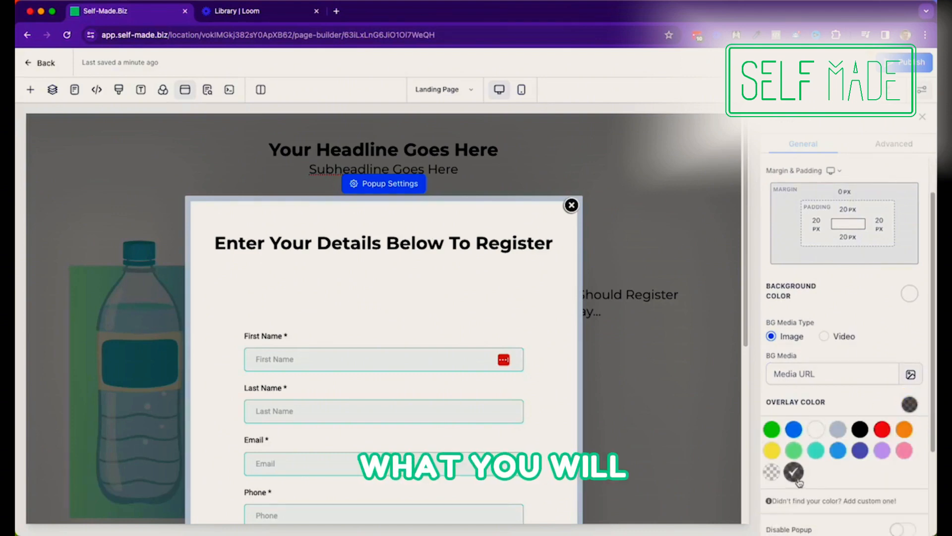
scroll(796, 466, "down", 1)
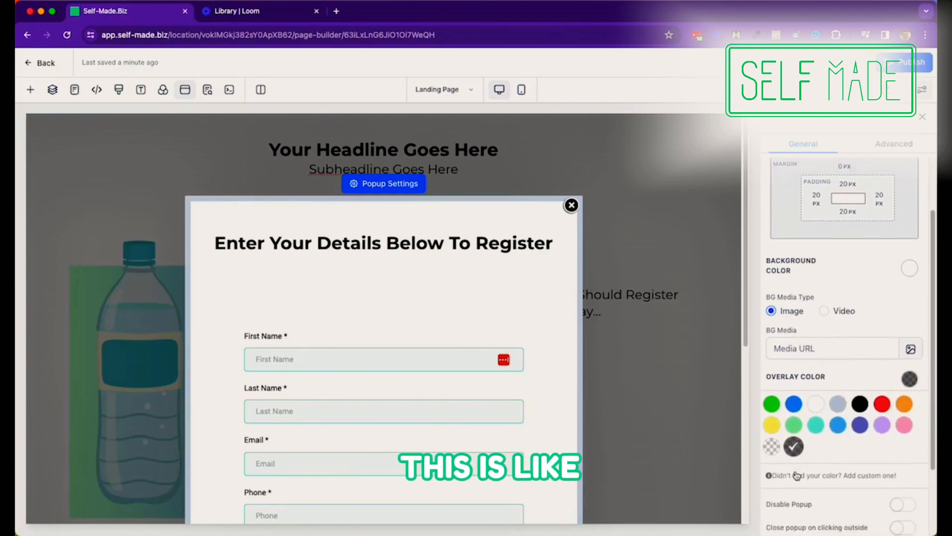
Try solid blue and solid black as the popup's overlay color, then restore the semi-transparent dark swatch.
left_click(794, 404)
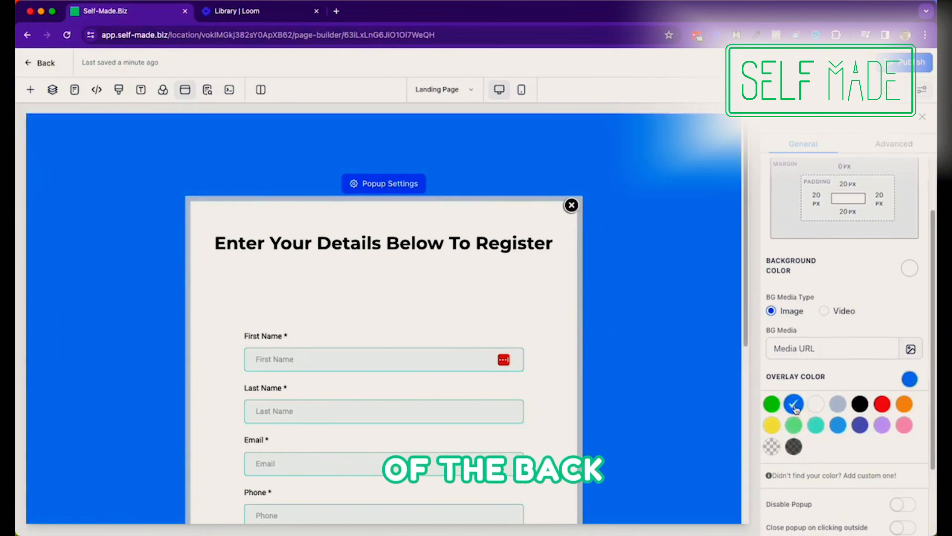
left_click(860, 404)
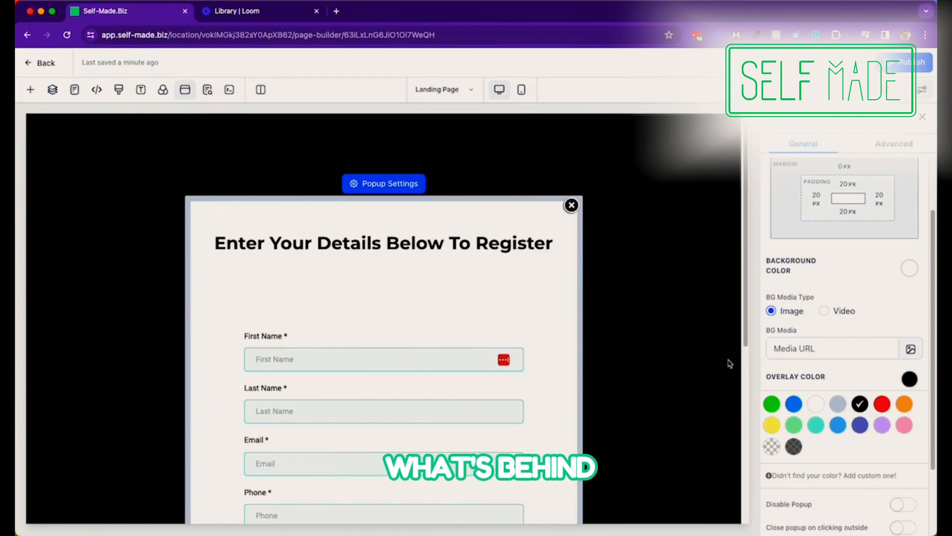
left_click(794, 446)
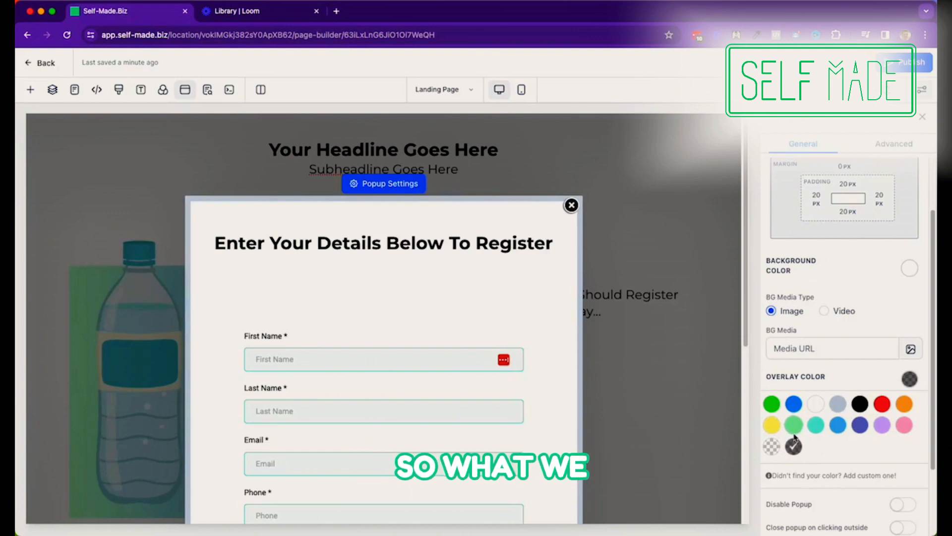
Add a custom black overlay color for the popup with its opacity set to 0.8.
scroll(796, 445, "down", 3)
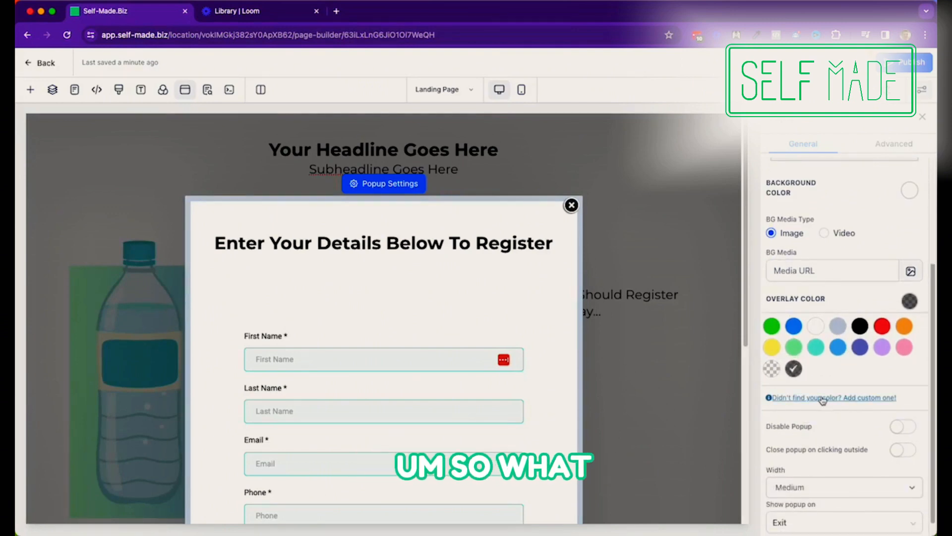
left_click(842, 399)
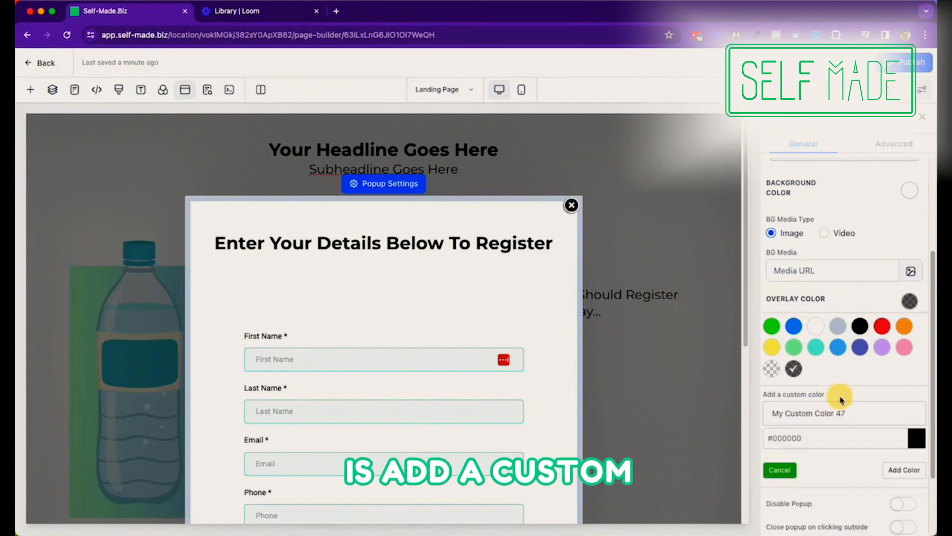
left_click(915, 442)
scroll(895, 443, "down", 3)
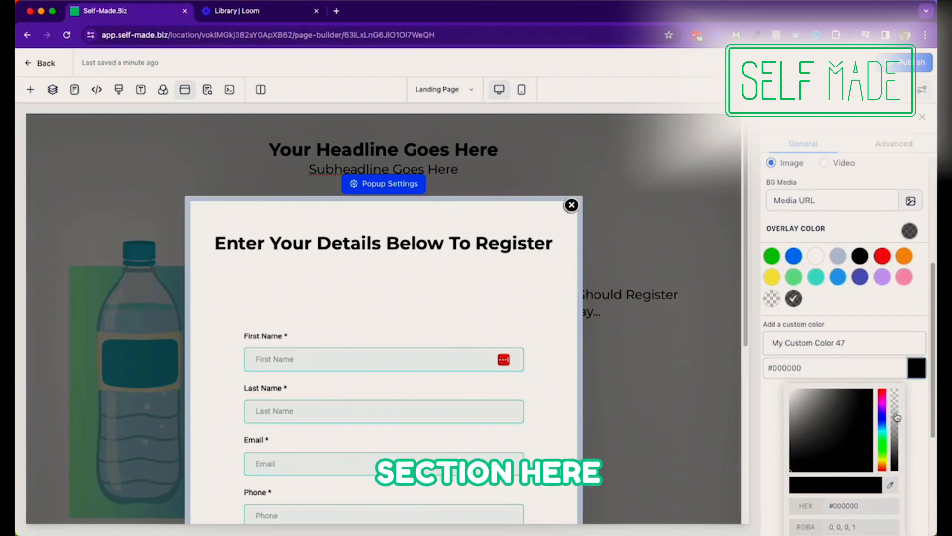
left_click_drag(897, 470, 897, 441)
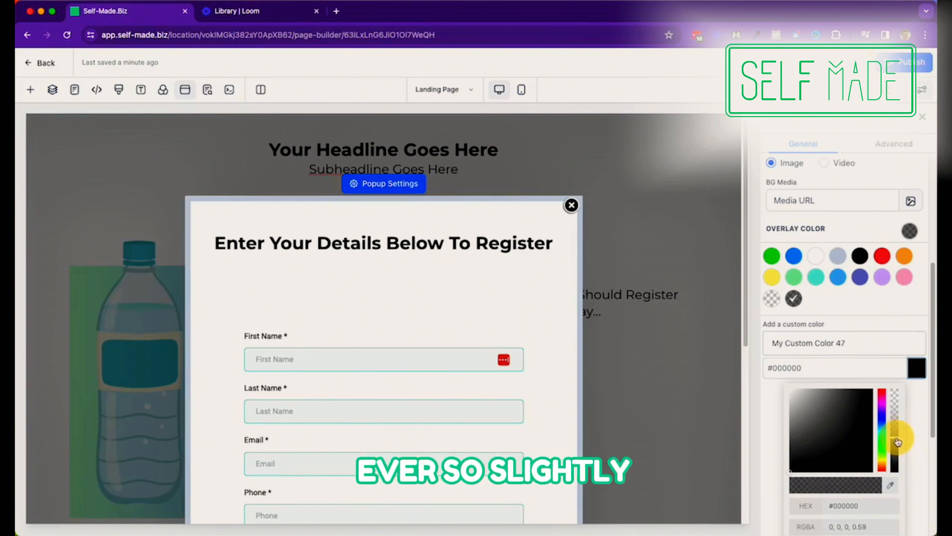
scroll(864, 445, "down", 5)
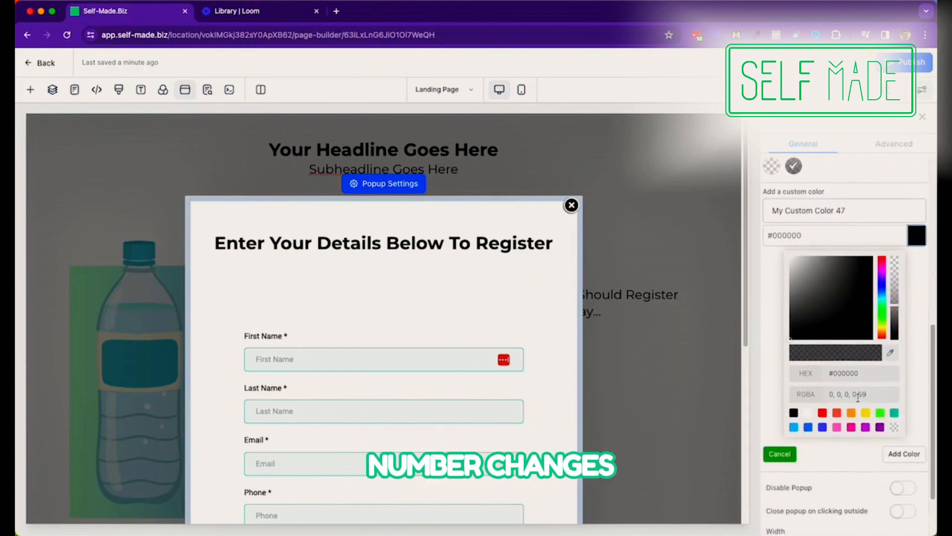
mouse_move(896, 308)
left_mouse_down()
mouse_move(895, 279)
mouse_move(896, 294)
left_mouse_up()
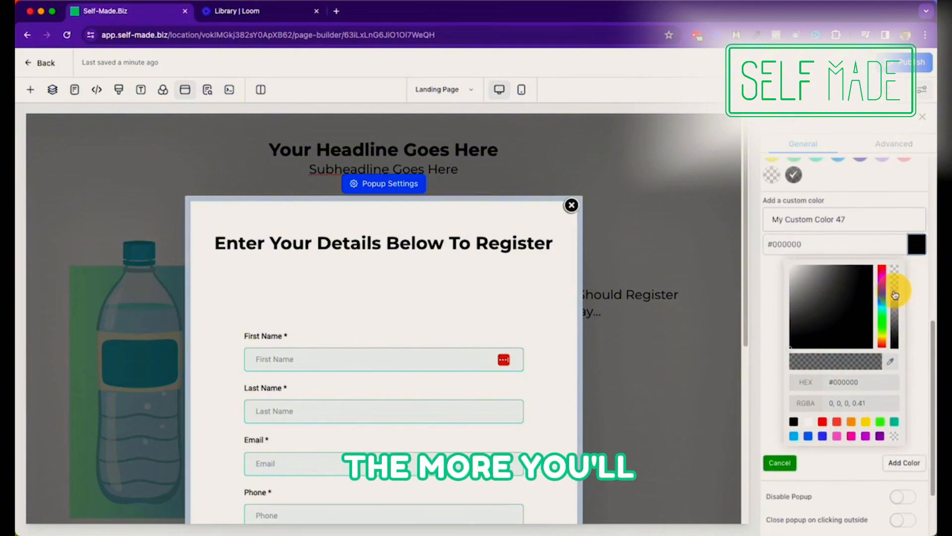
left_click_drag(896, 295, 898, 328)
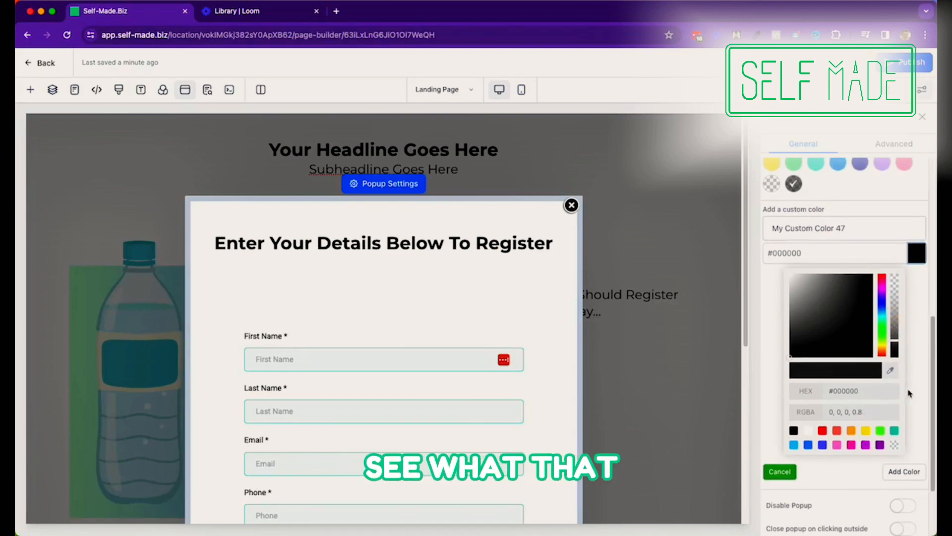
left_click(905, 471)
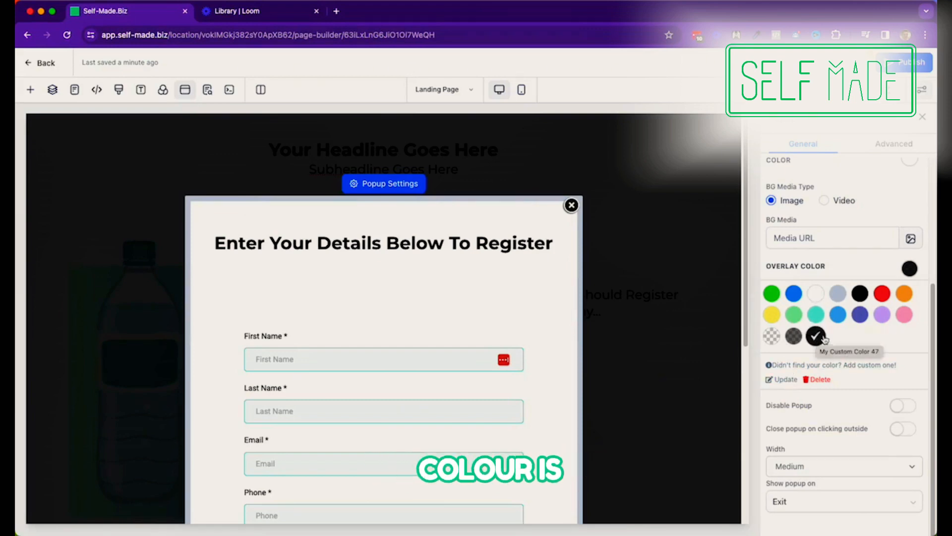
Update the custom overlay color to rgba(0,0,0,0.7).
left_click(786, 381)
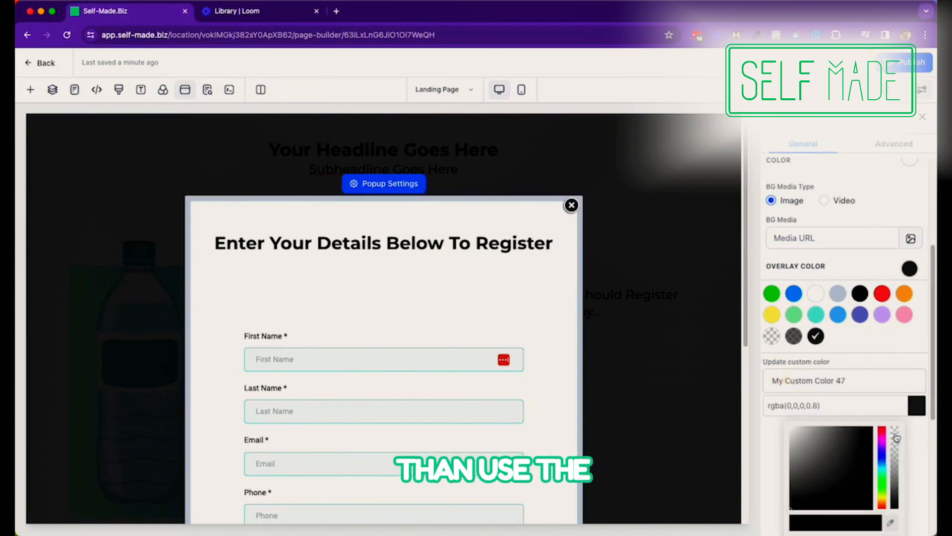
left_click(817, 407)
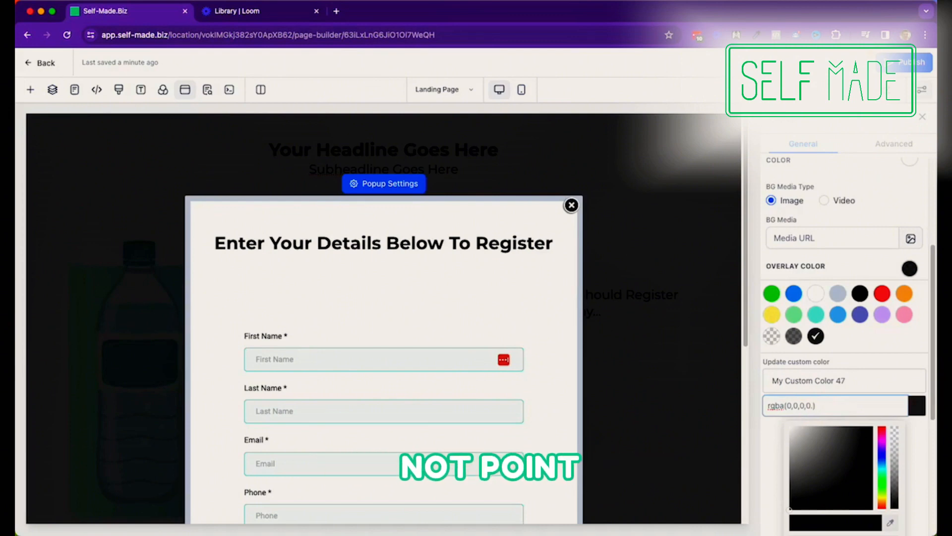
key("BackSpace")
type("7")
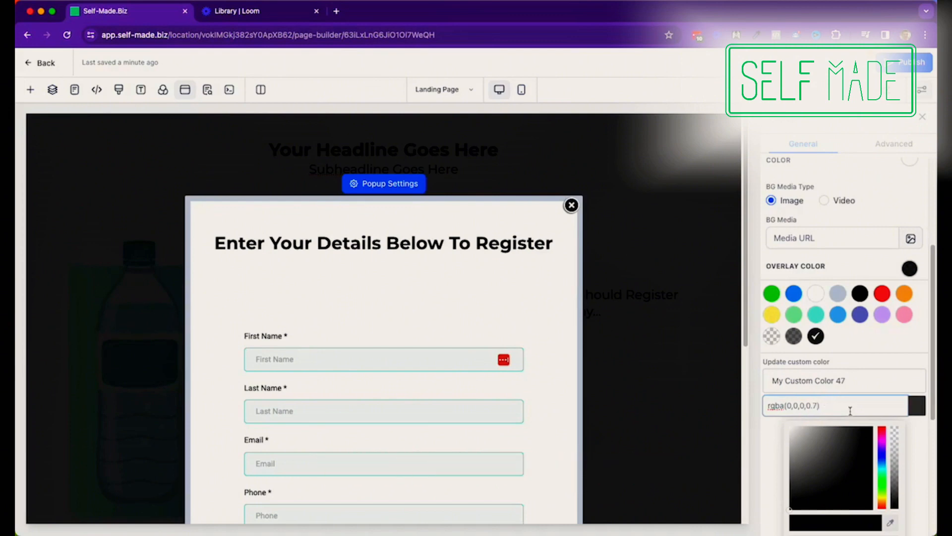
scroll(850, 411, "down", 4)
left_click(897, 524)
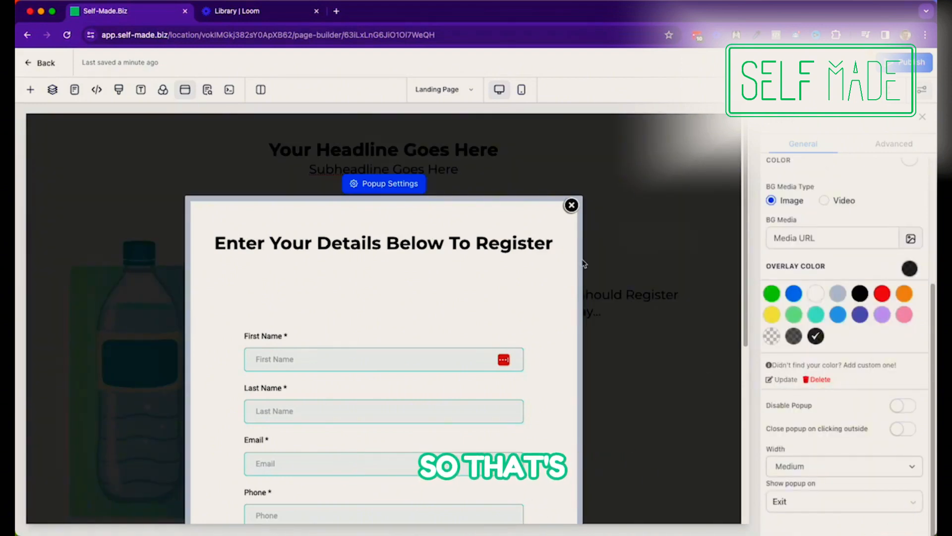
Review the whole popup, from the headline and form fields through to the Hydrate Now! button.
scroll(691, 219, "down", 2)
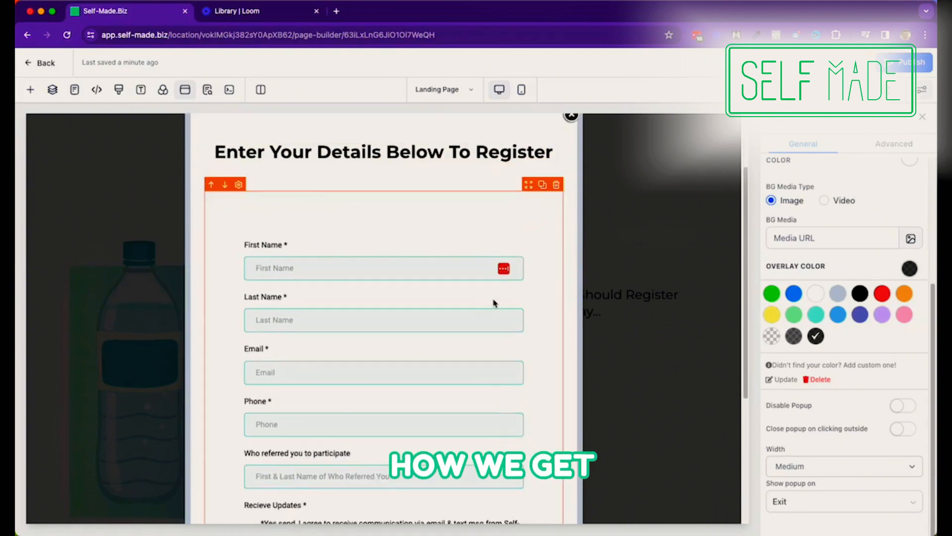
scroll(491, 298, "down", 5)
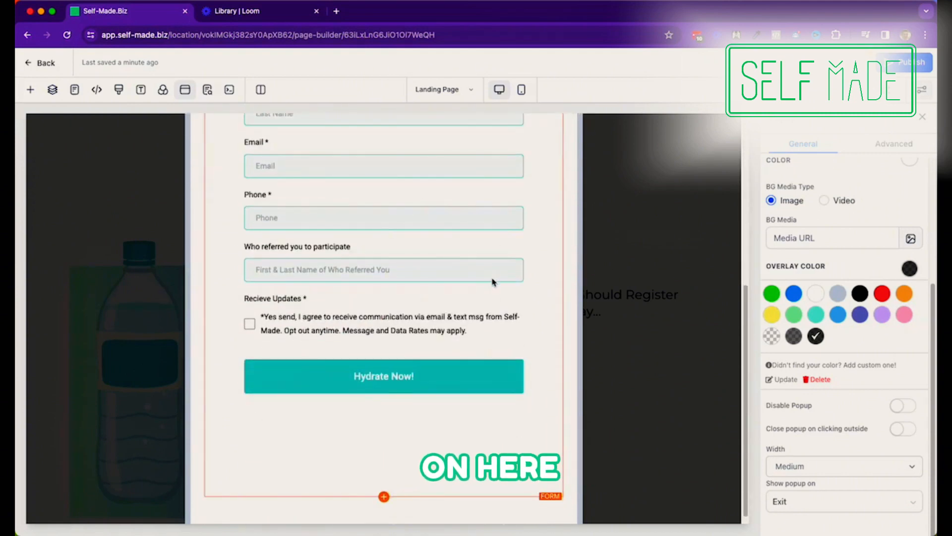
scroll(492, 282, "up", 8)
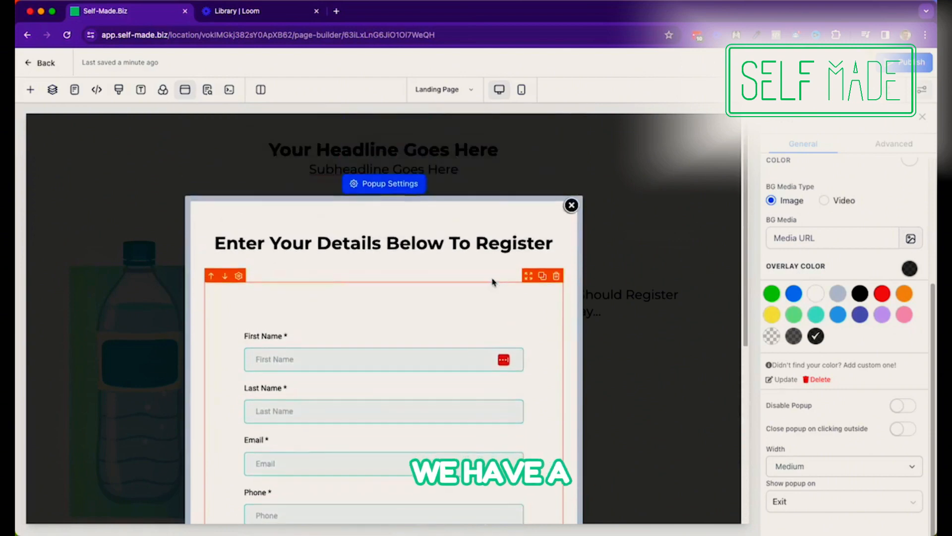
scroll(493, 282, "down", 2)
scroll(493, 282, "down", 4)
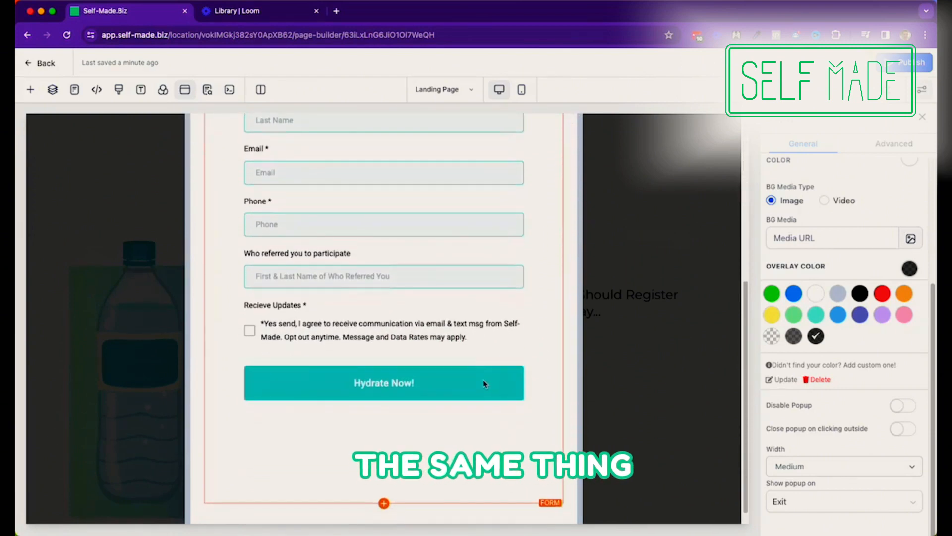
scroll(485, 383, "up", 1)
scroll(485, 383, "up", 2)
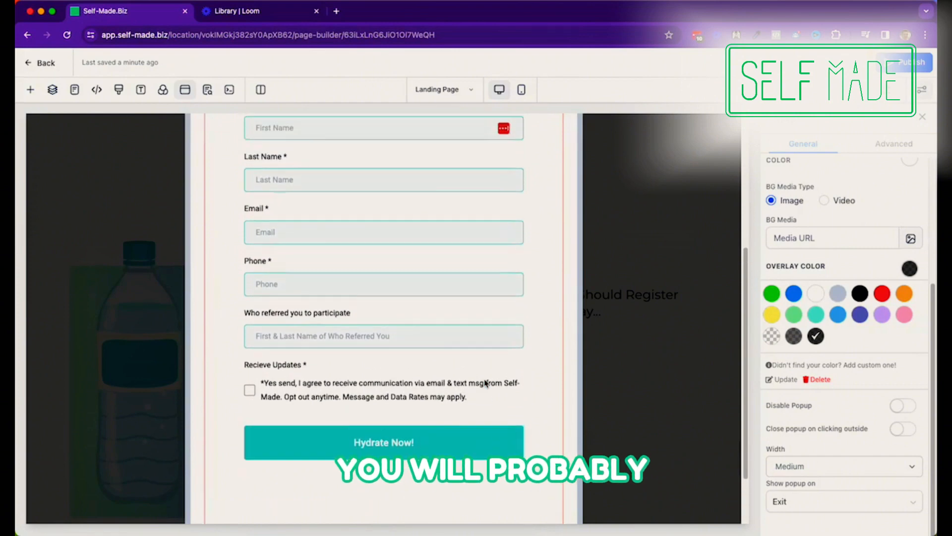
scroll(485, 383, "up", 4)
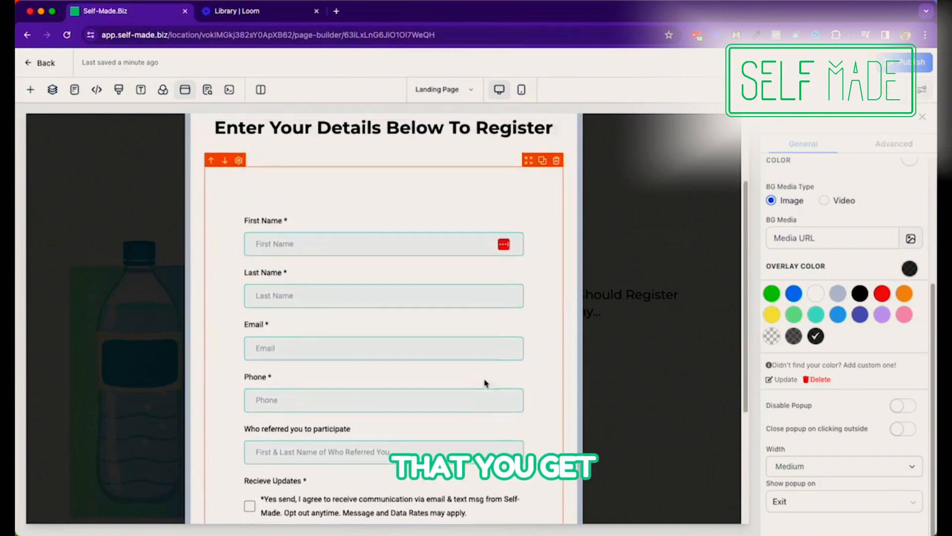
scroll(485, 382, "down", 5)
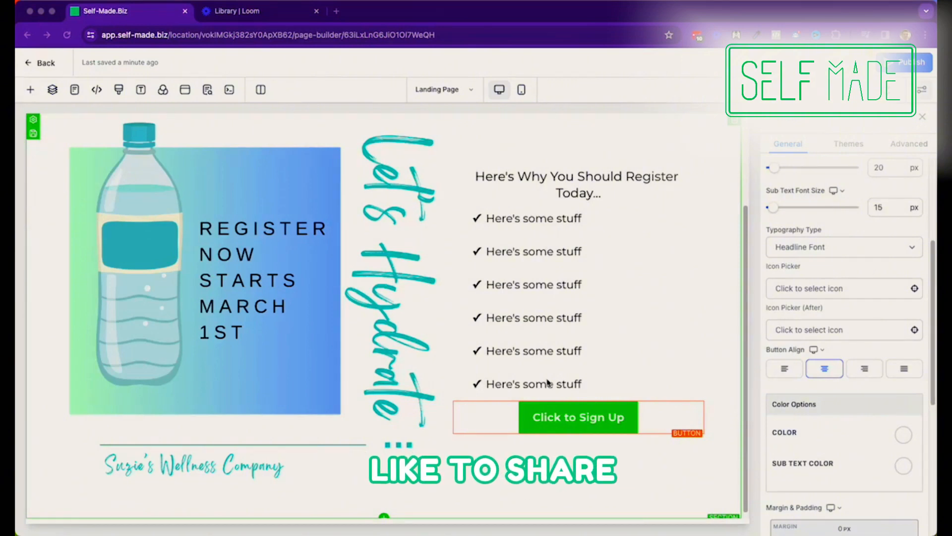
Delete the two-column row holding the water bottle image, the bulleted reasons and the sign-up button.
scroll(595, 362, "up", 3)
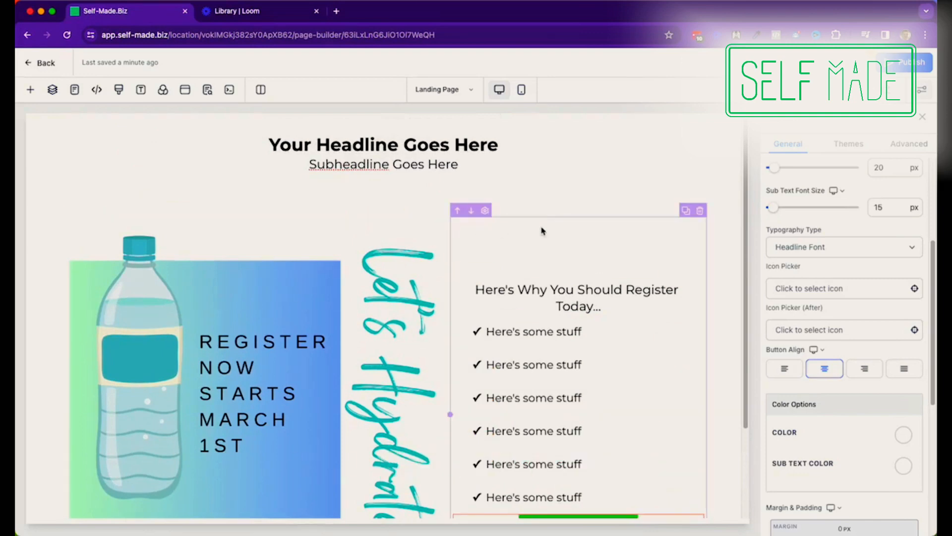
scroll(572, 237, "down", 1)
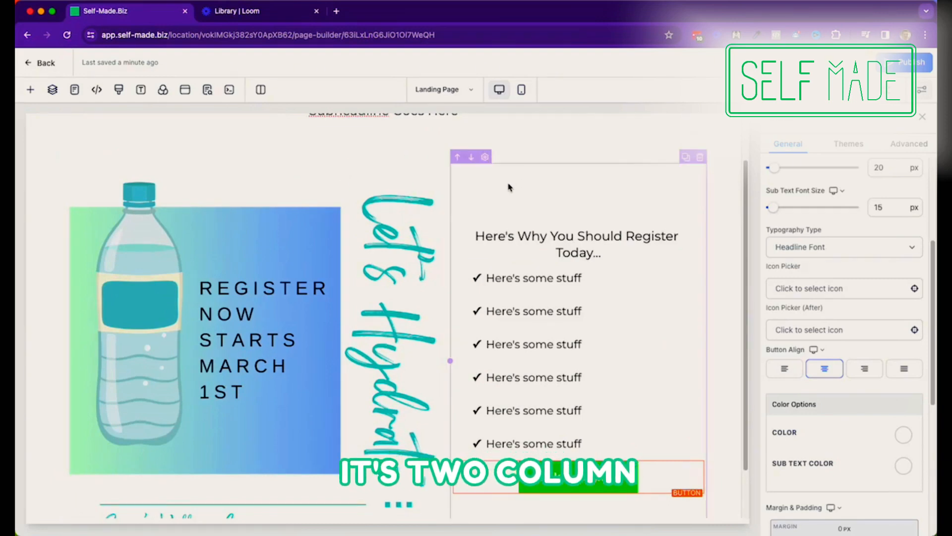
scroll(509, 188, "down", 1)
scroll(508, 182, "up", 1)
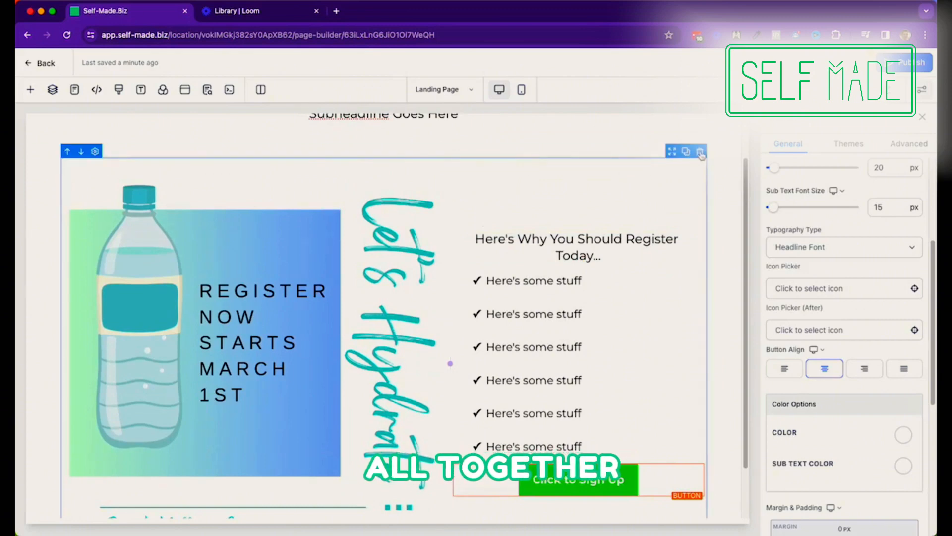
left_click(700, 152)
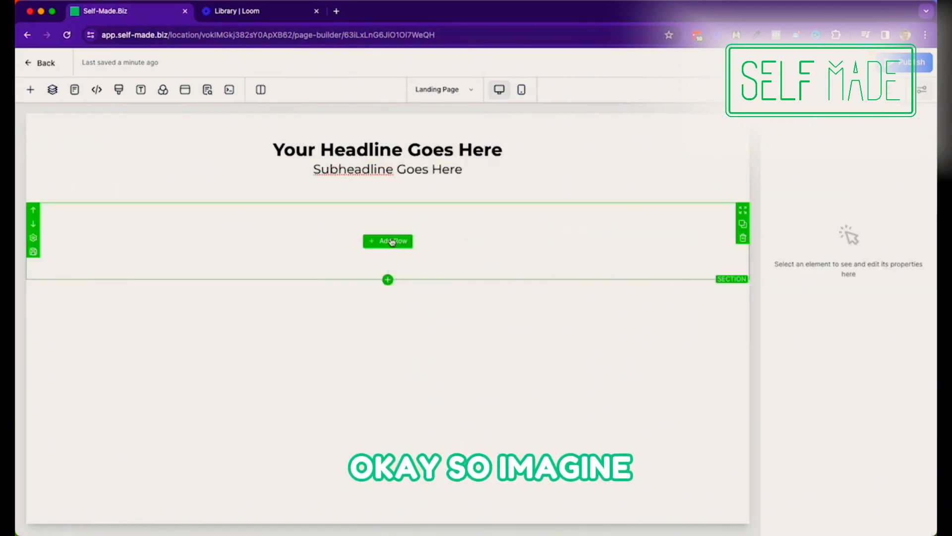
Add a two-column row to the empty section below the subheadline and insert an image element in its first column.
left_click(393, 242)
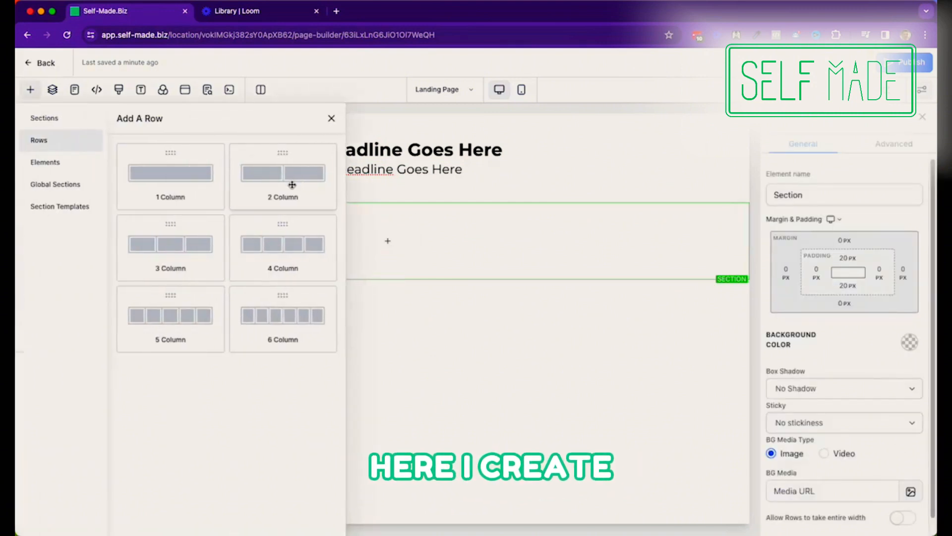
left_click(292, 184)
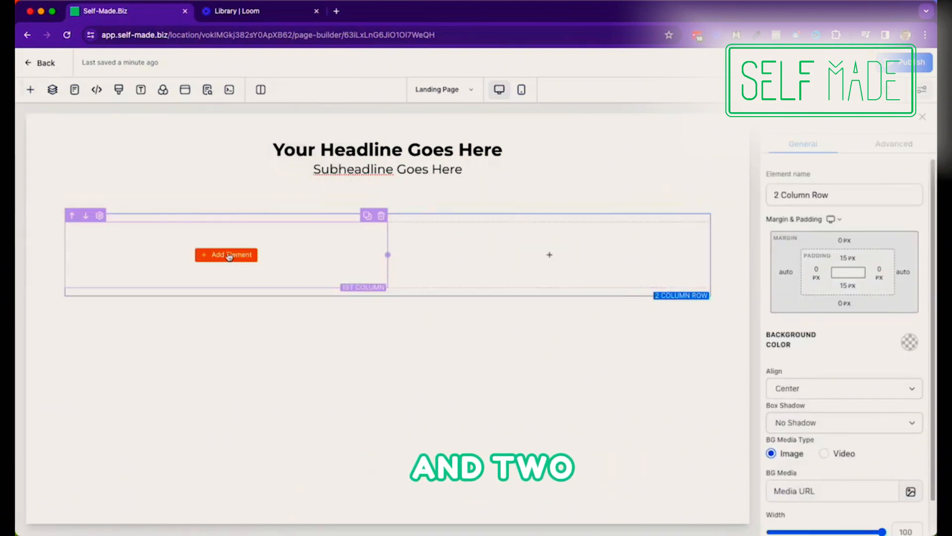
left_click(229, 255)
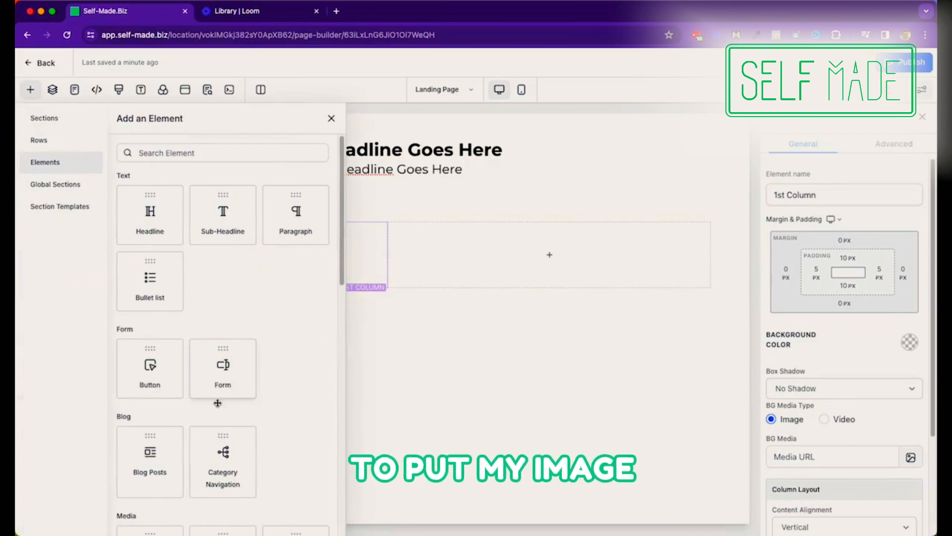
scroll(216, 397, "down", 3)
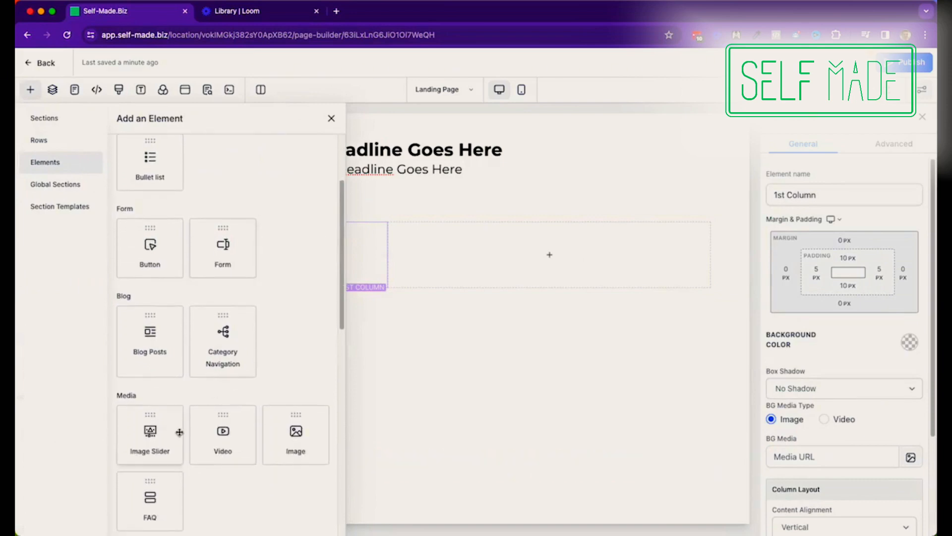
left_click(296, 434)
left_click(229, 308)
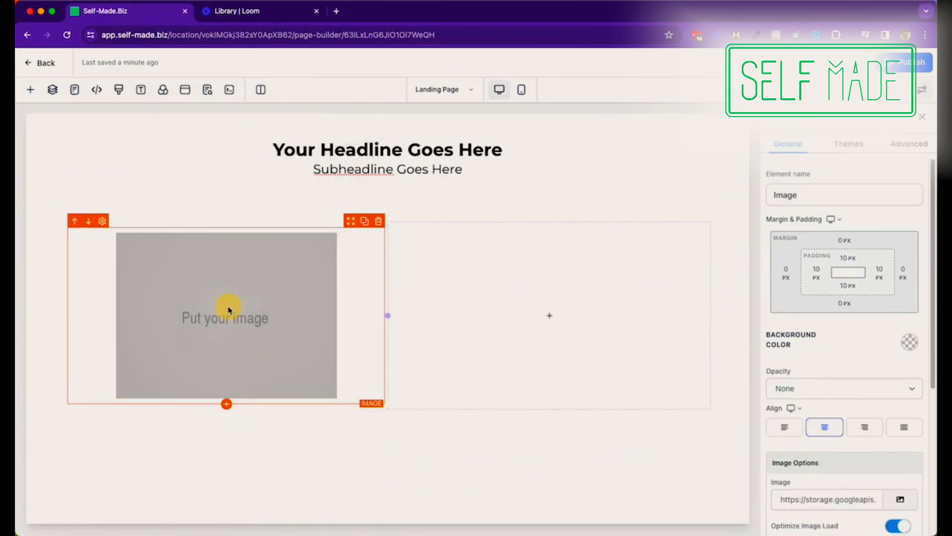
Replace the first column's placeholder image with the Let's Hydrate water bottle picture from the media library.
scroll(896, 462, "down", 2)
left_click(900, 439)
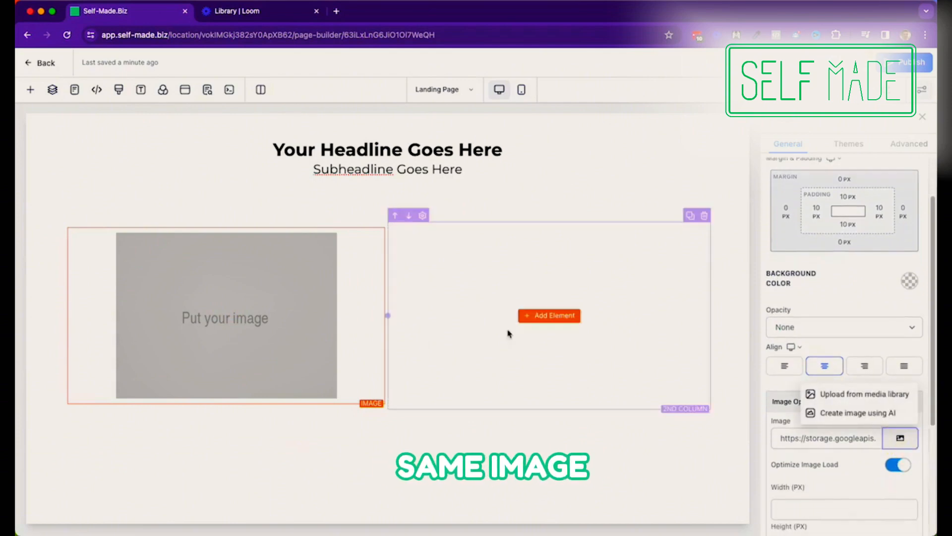
left_click(839, 397)
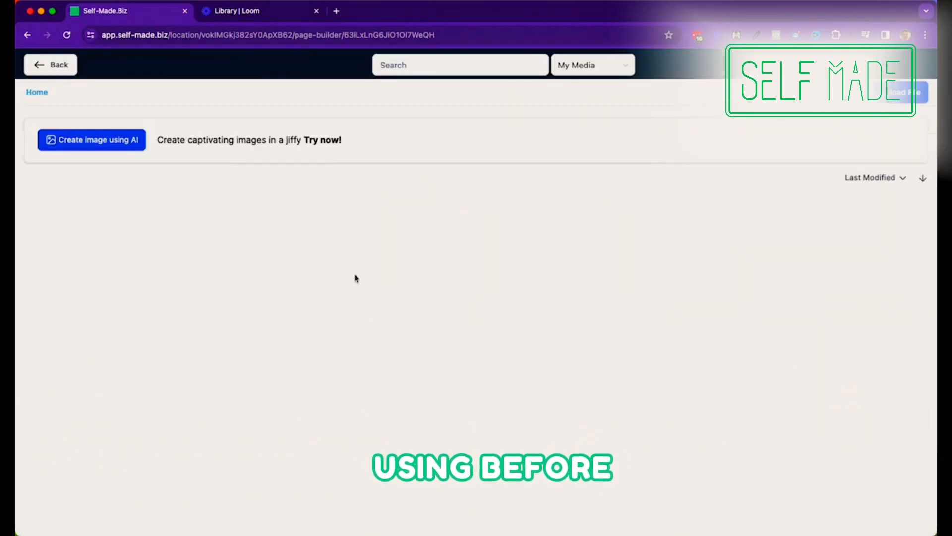
left_click(88, 227)
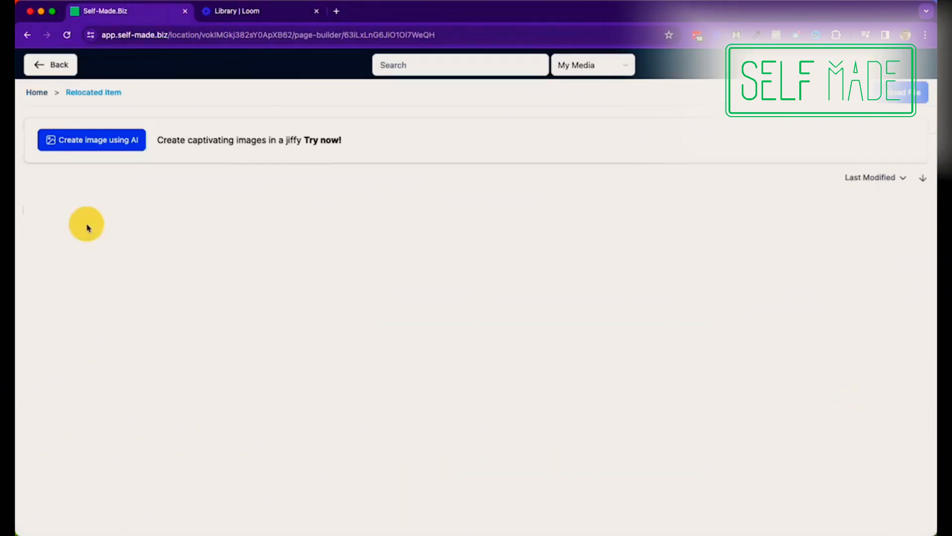
left_click(692, 240)
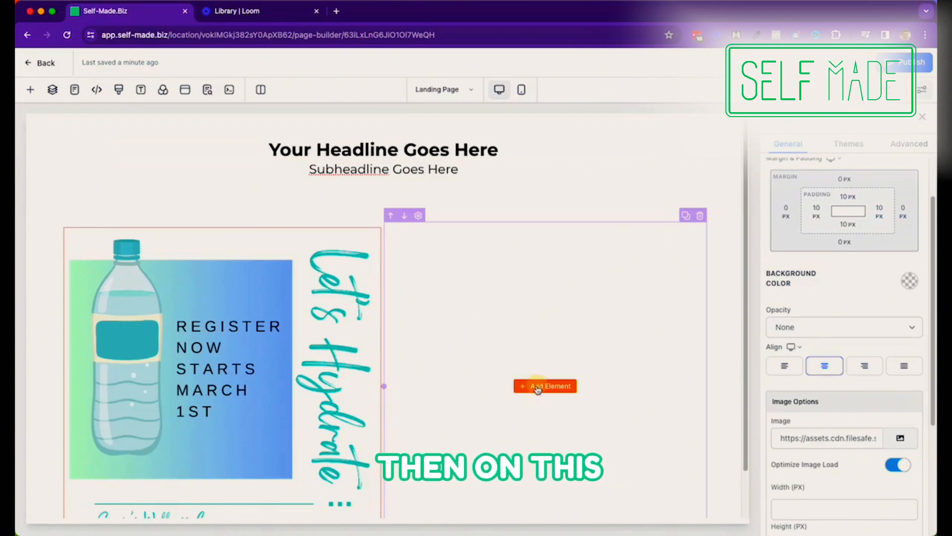
Add a sub-headline element to the empty second column and change its text to "Headline Here".
left_click(544, 387)
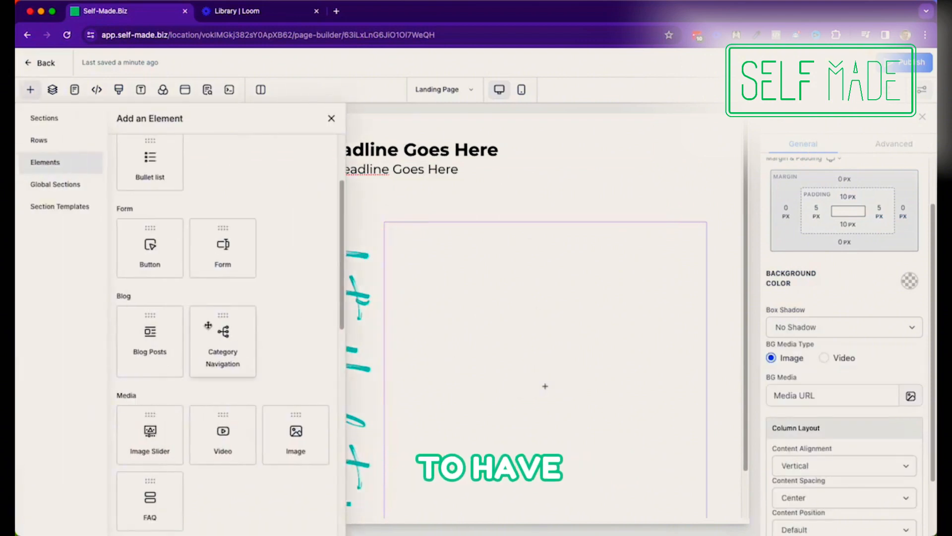
scroll(223, 332, "up", 3)
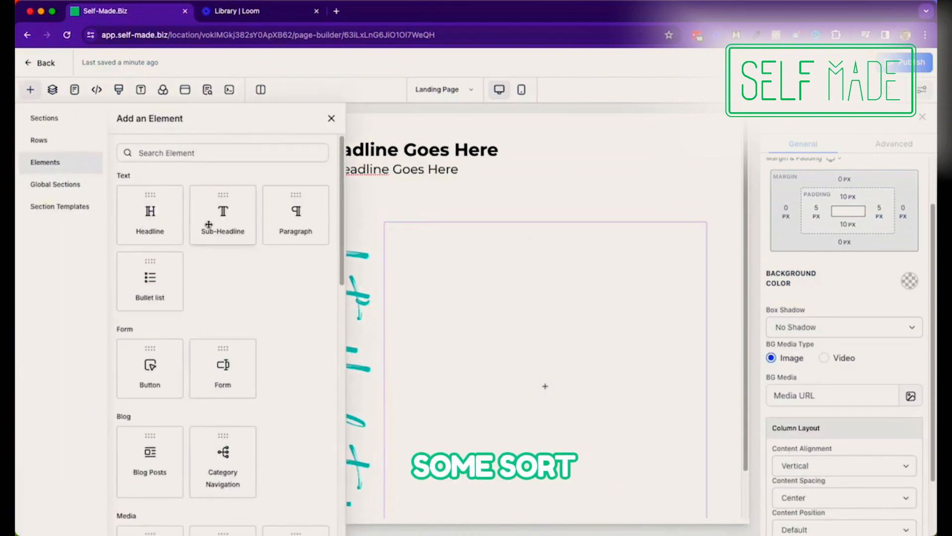
left_click_drag(208, 226, 481, 388)
double_click(486, 385)
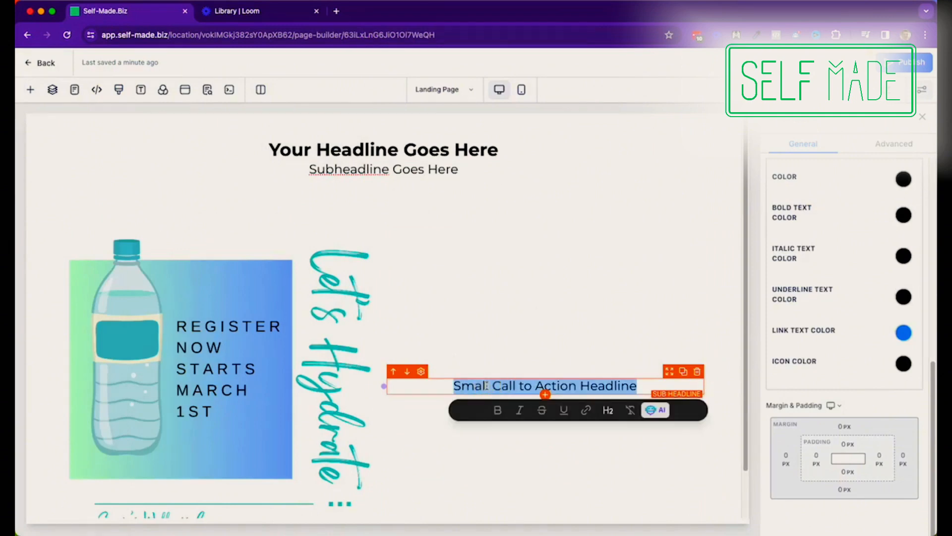
type("Heal")
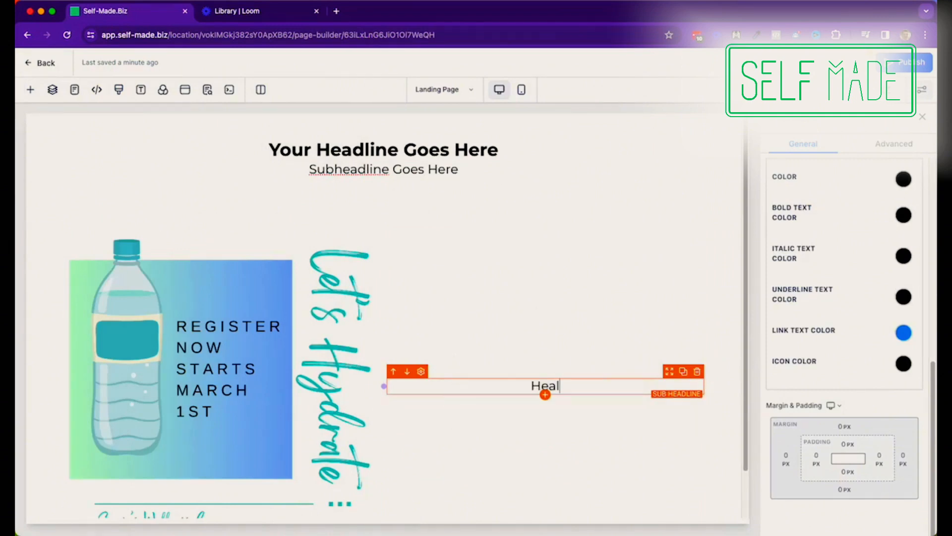
key("BackSpace")
key("BackSpace")
key("BackSpace")
key("BackSpace")
type("Headline Here")
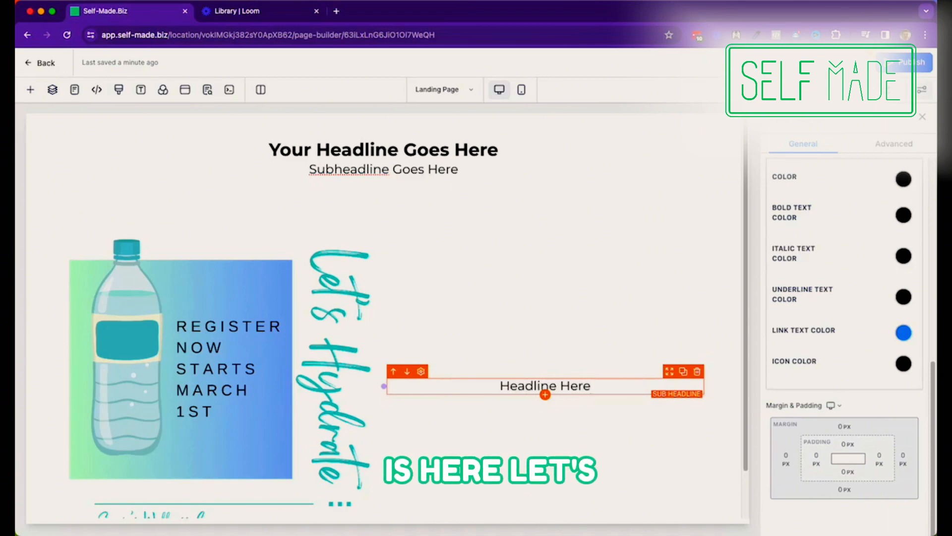
left_click(490, 352)
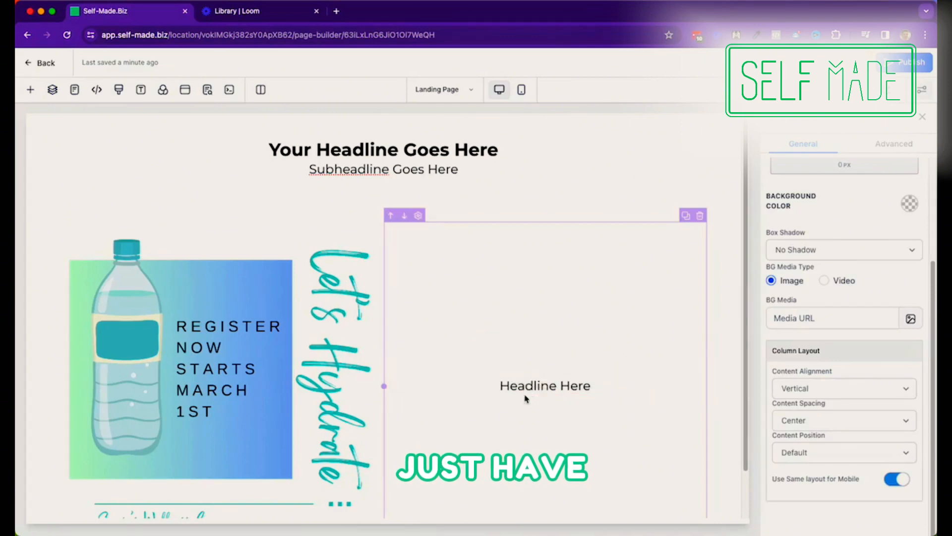
Insert a bullet list below the Headline Here text and duplicate it twice to make three lists.
left_click(545, 394)
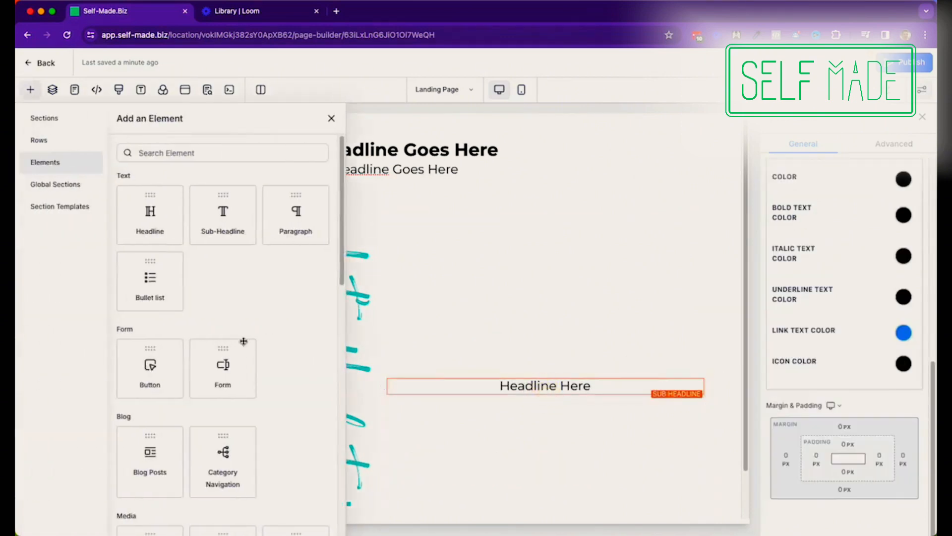
left_click(150, 277)
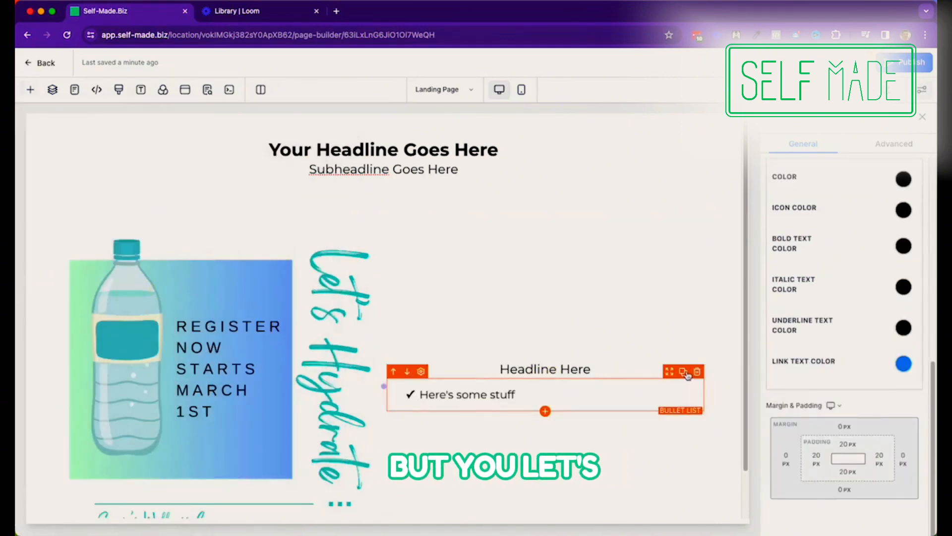
left_click(684, 370)
left_click(684, 355)
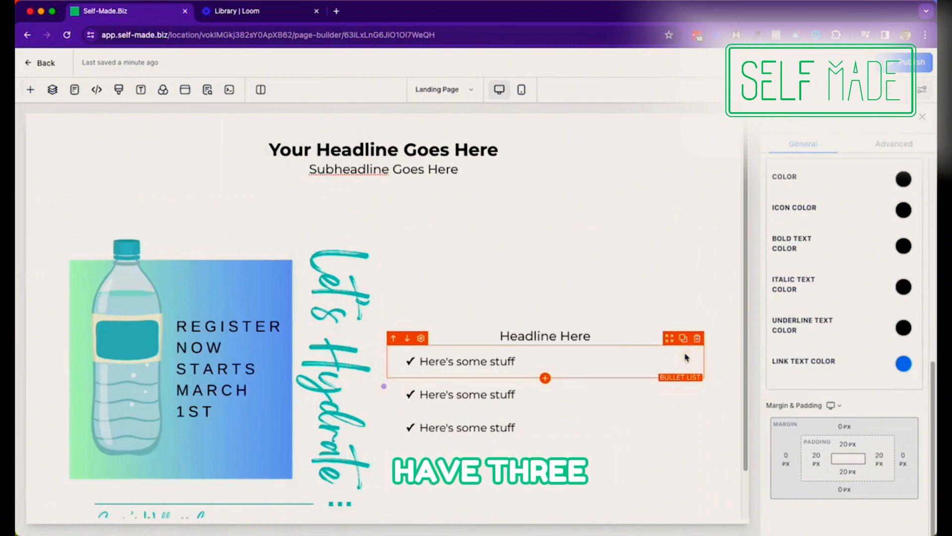
Add a "Click to Sign Up" button below the last bullet list in the second column.
scroll(672, 460, "down", 1)
scroll(671, 461, "down", 2)
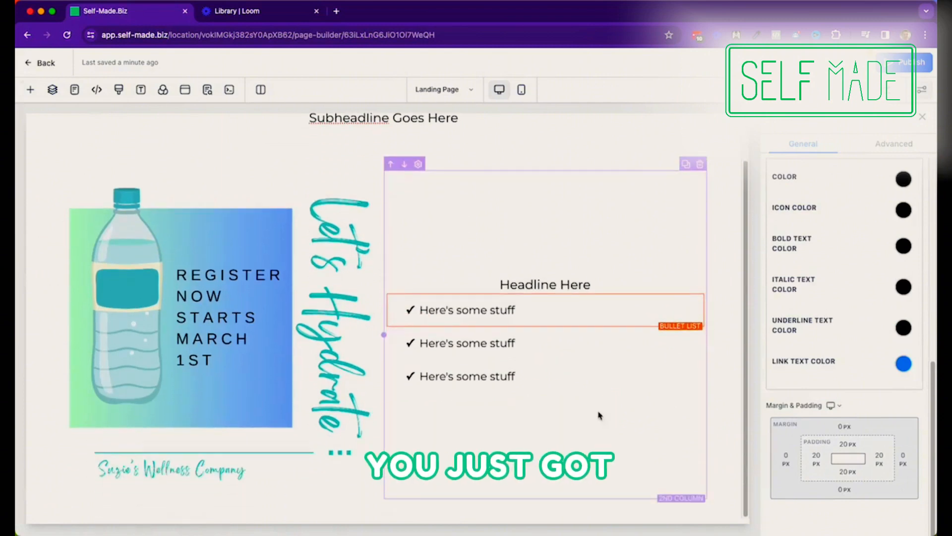
left_click(545, 391)
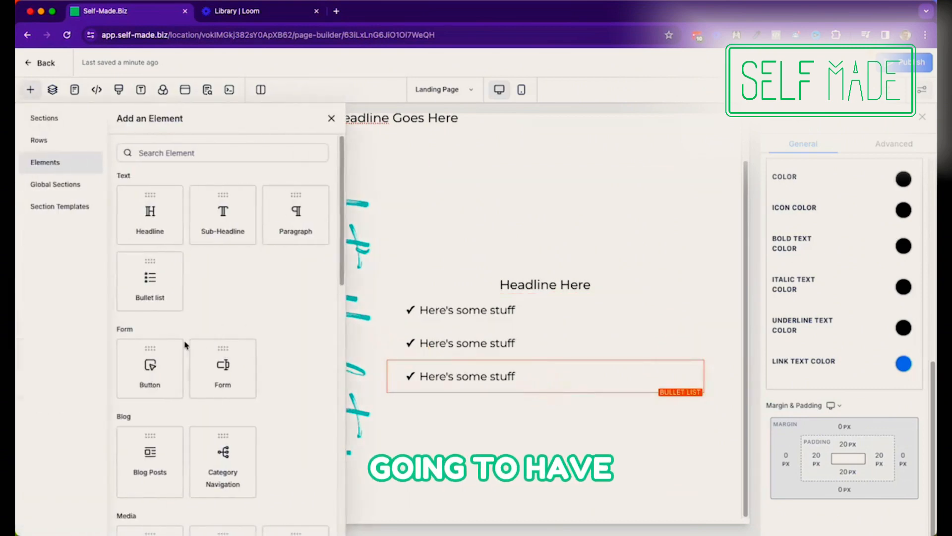
left_click(149, 365)
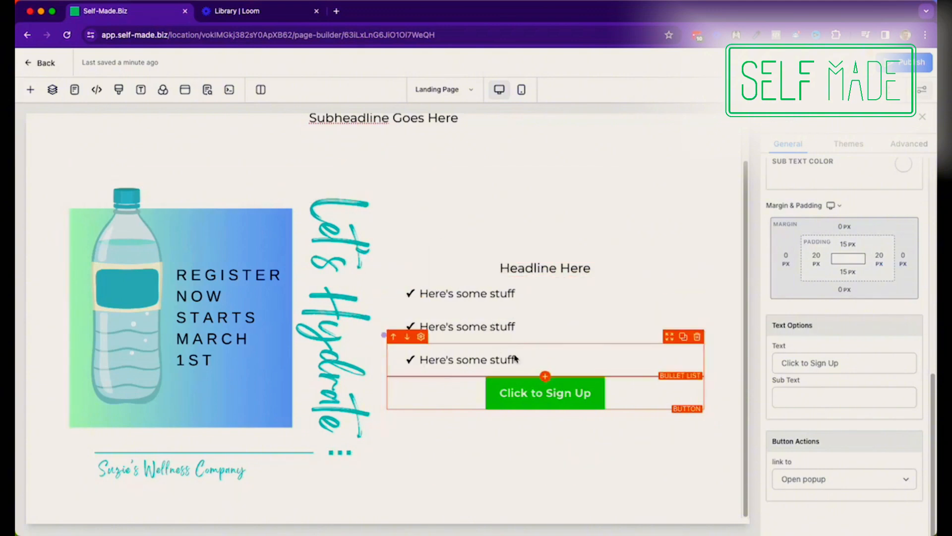
left_click(721, 463)
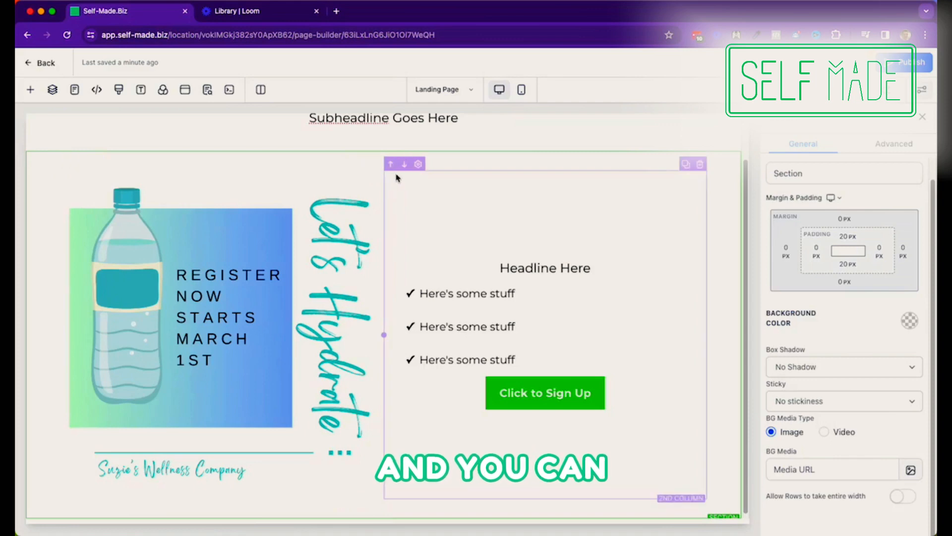
Set the content spacing of the second column, holding the headline, bullets and button, to Left.
left_click(426, 183)
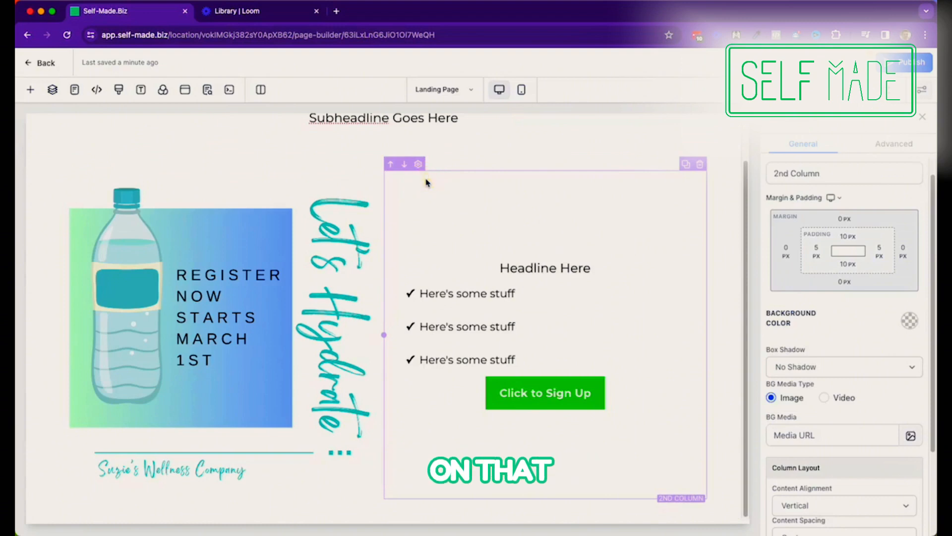
left_click(805, 171)
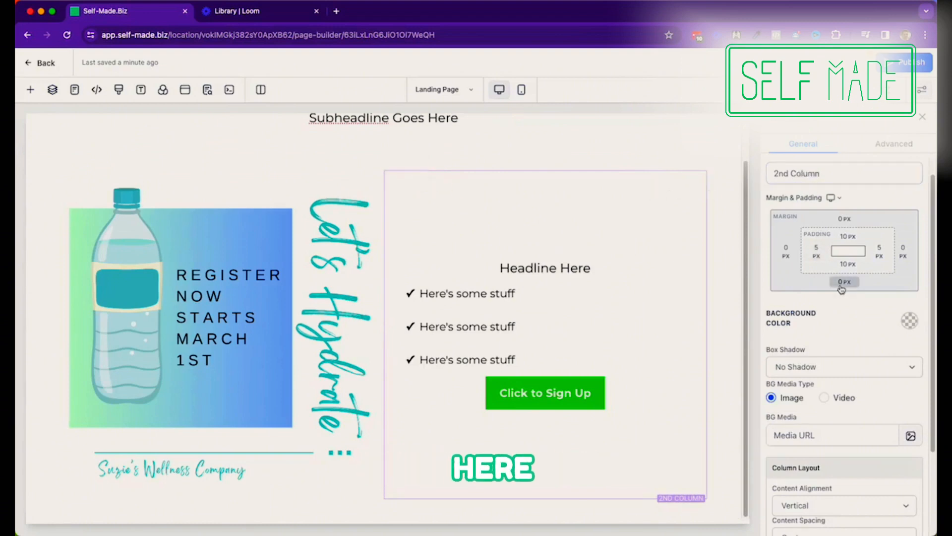
scroll(844, 279, "down", 3)
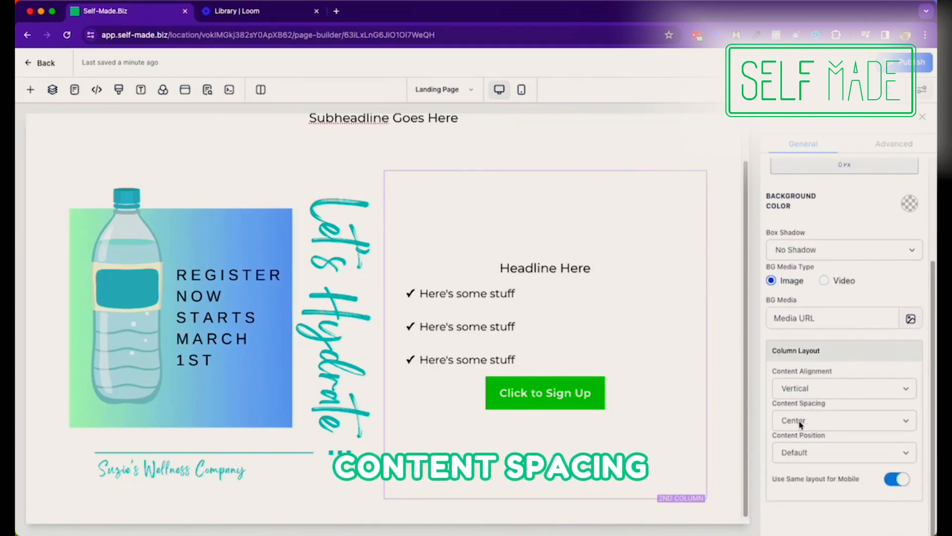
left_click(821, 421)
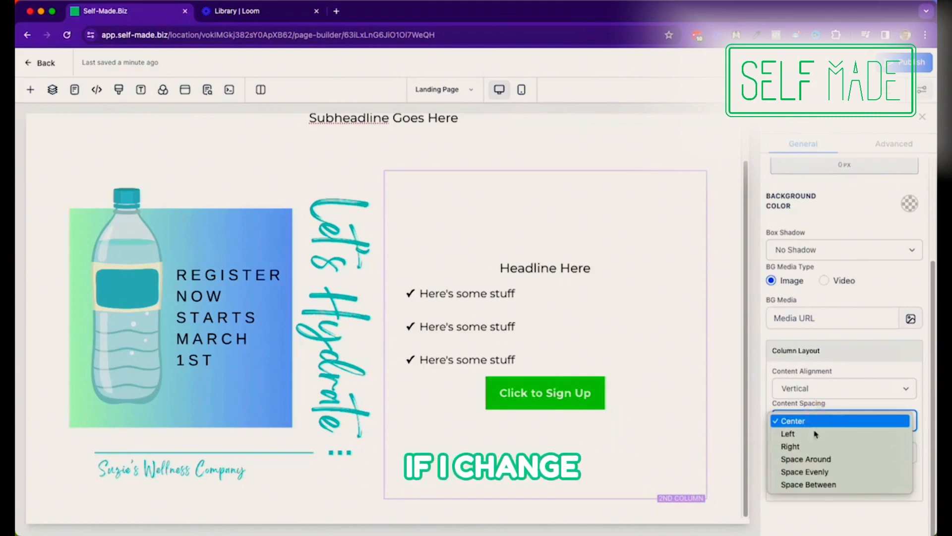
left_click(816, 434)
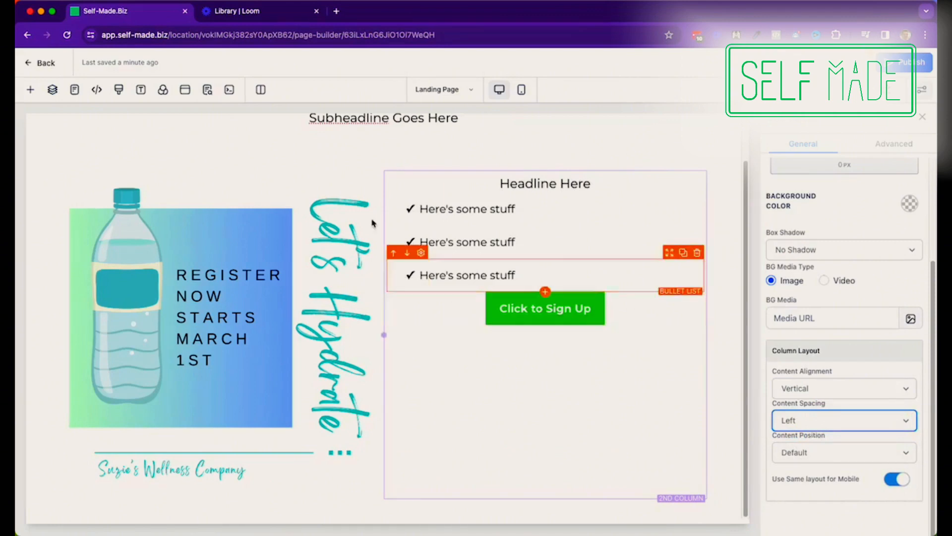
Set the content spacing of the first column, holding the water bottle image, to Left.
left_click(318, 178)
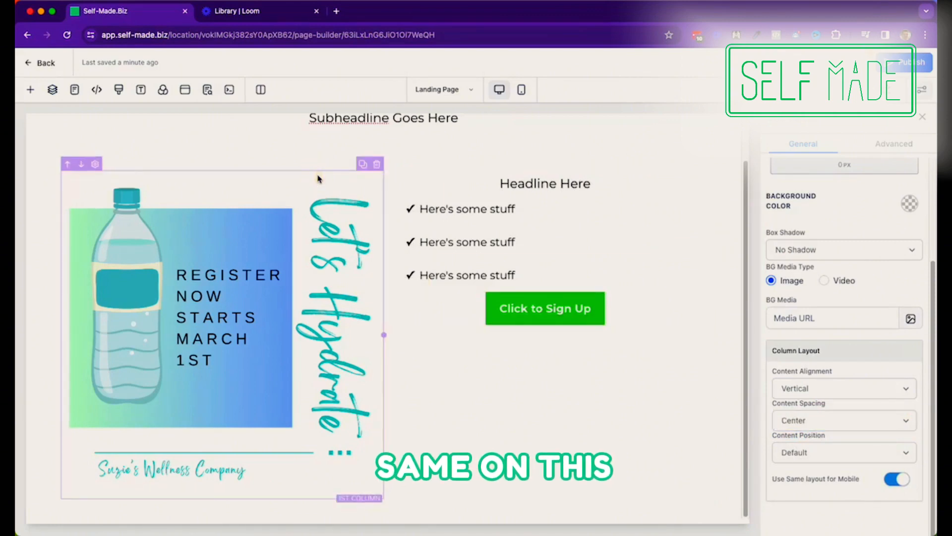
left_click(819, 425)
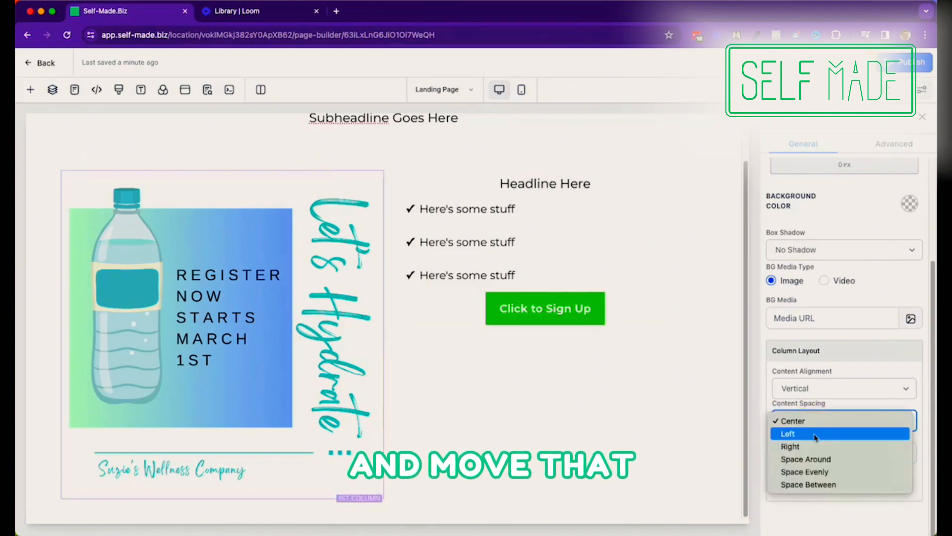
left_click(816, 436)
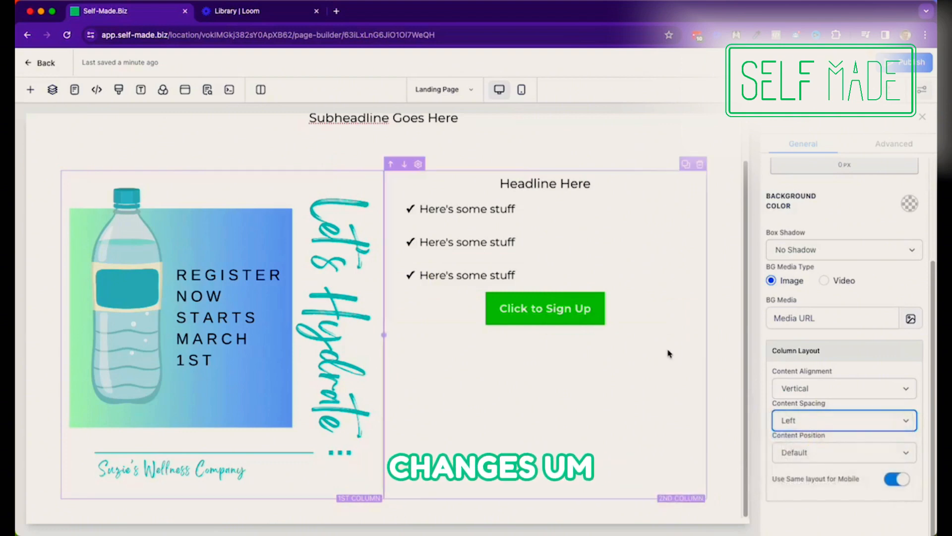
left_click(728, 347)
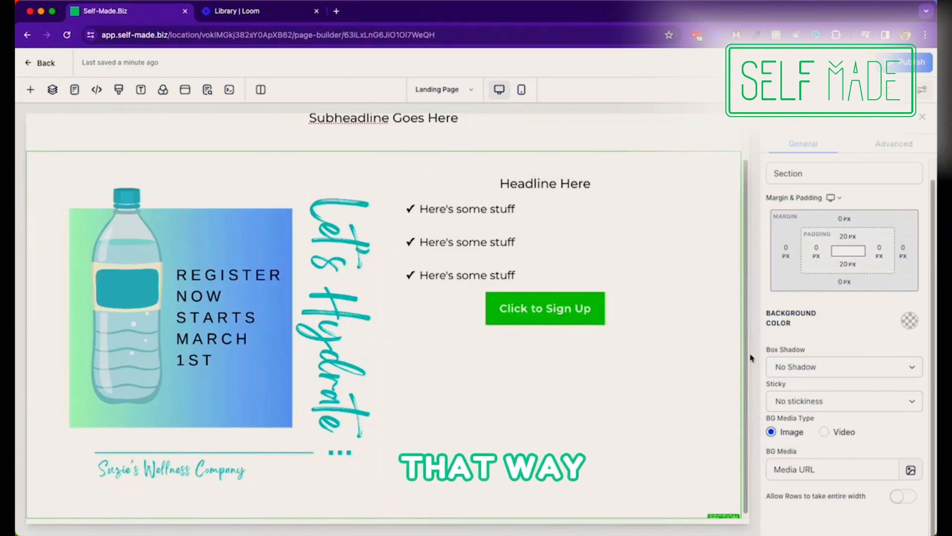
Give the Click to Sign Up button a top margin of 40 px.
left_click(552, 310)
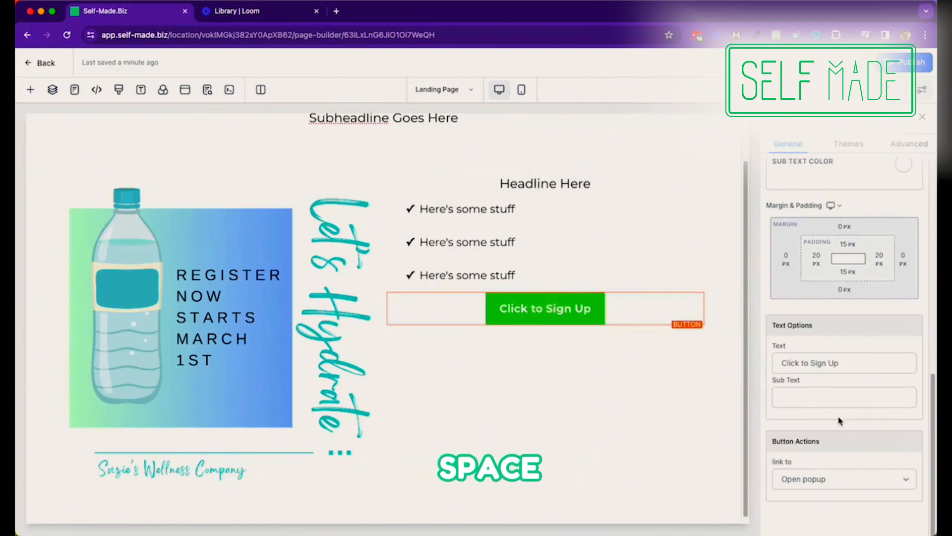
scroll(840, 421, "up", 6)
scroll(839, 421, "down", 5)
left_click(843, 281)
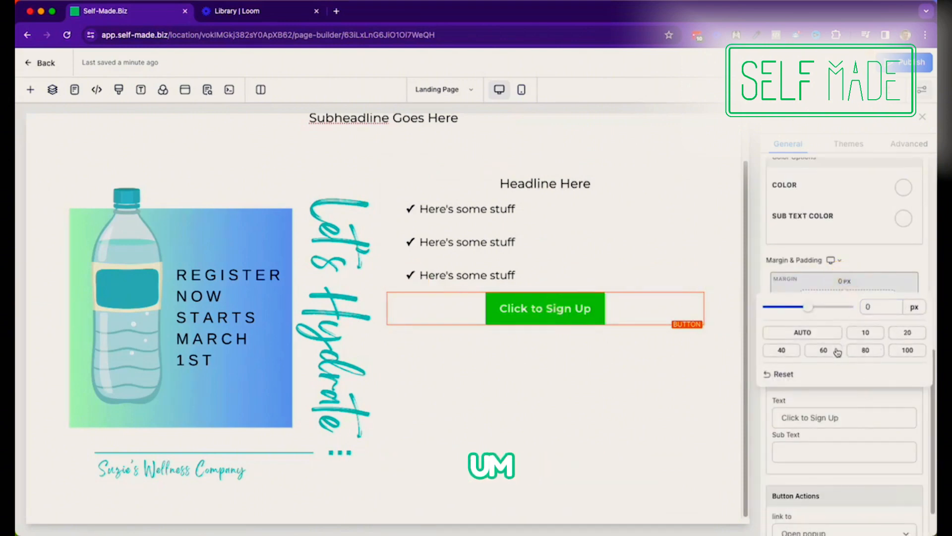
left_click(781, 350)
left_click(657, 385)
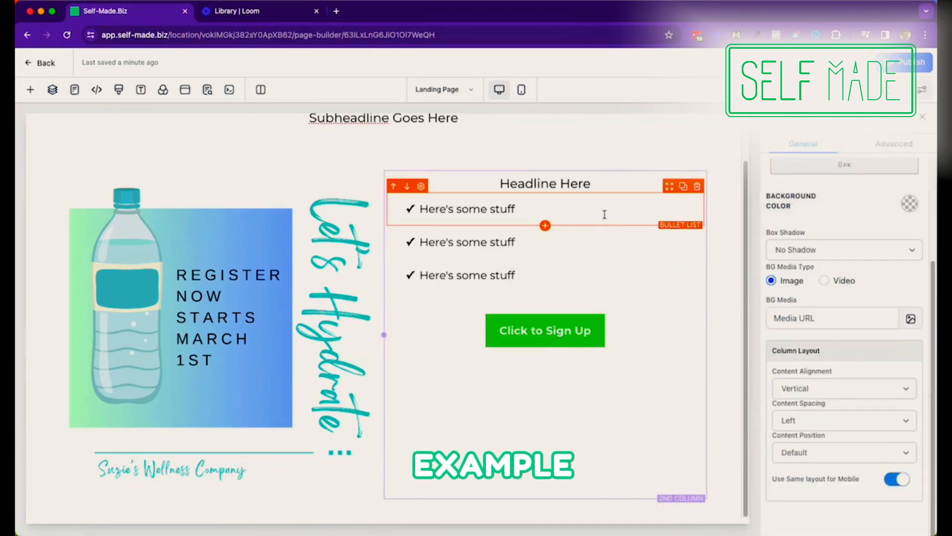
Give the first bullet list below the Headline Here text a top margin of 40 px.
left_click(605, 212)
scroll(859, 330, "up", 1)
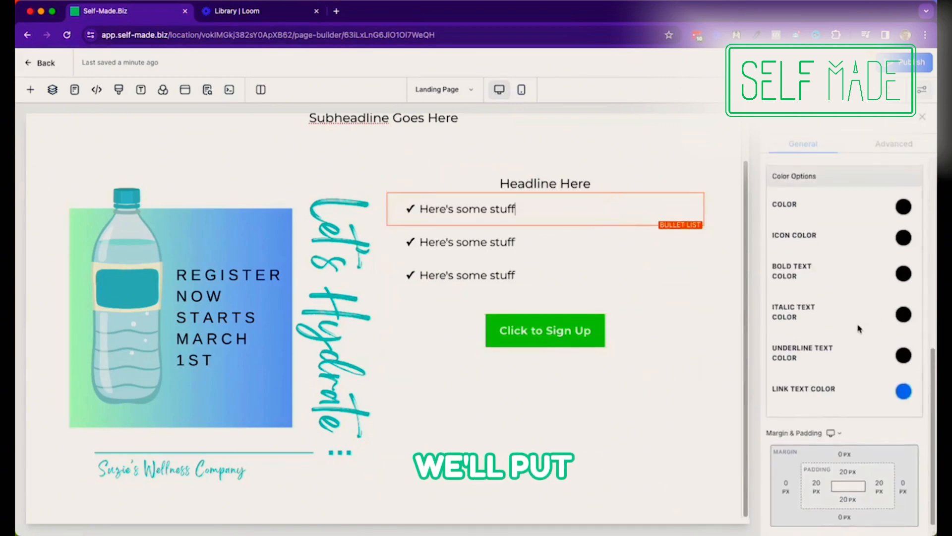
scroll(861, 397, "down", 1)
left_click(843, 426)
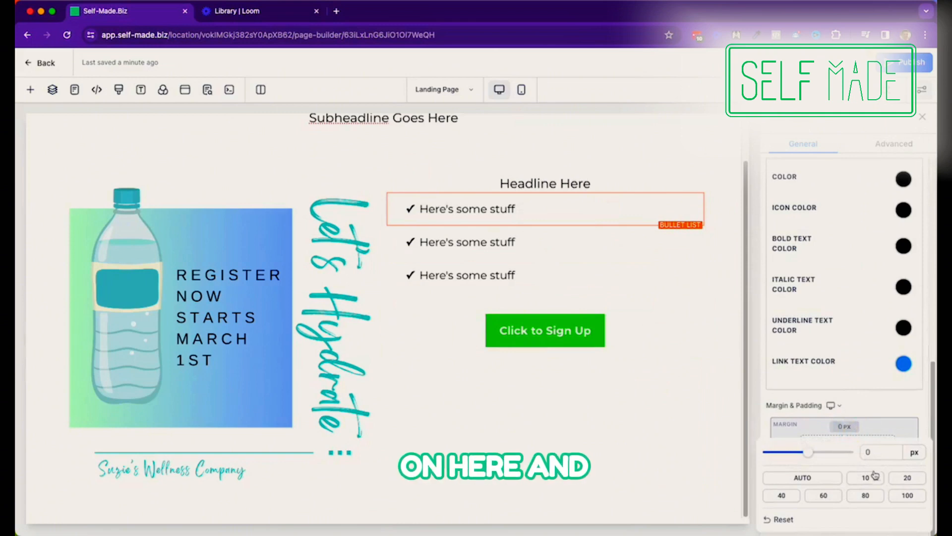
left_click(782, 495)
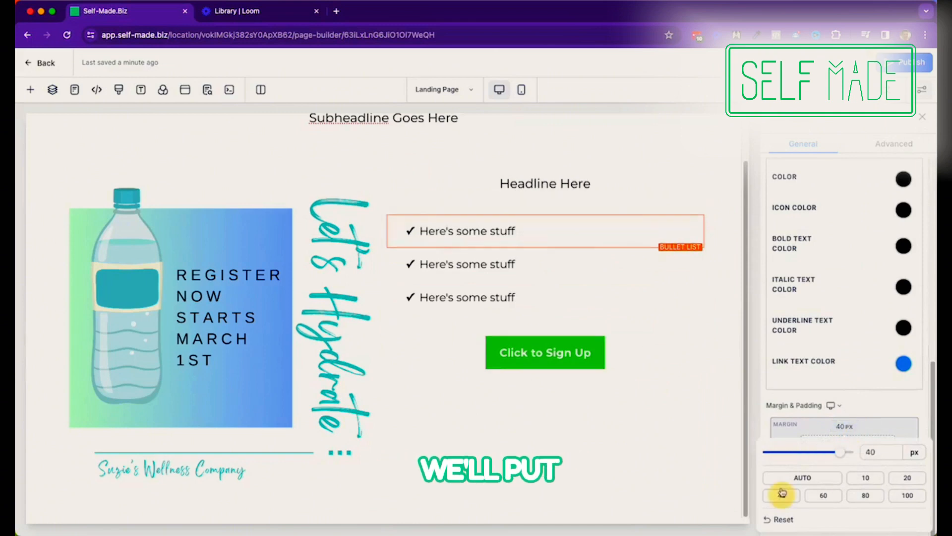
left_click(733, 383)
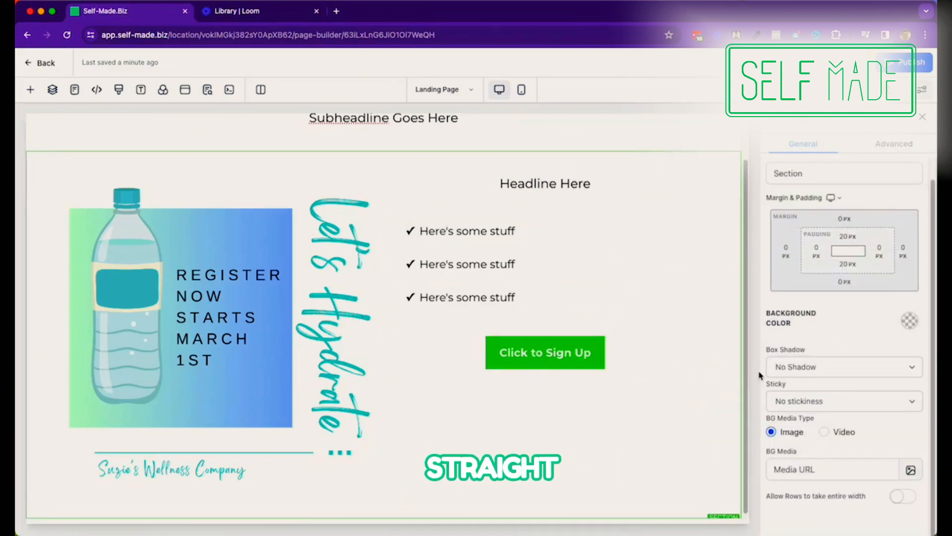